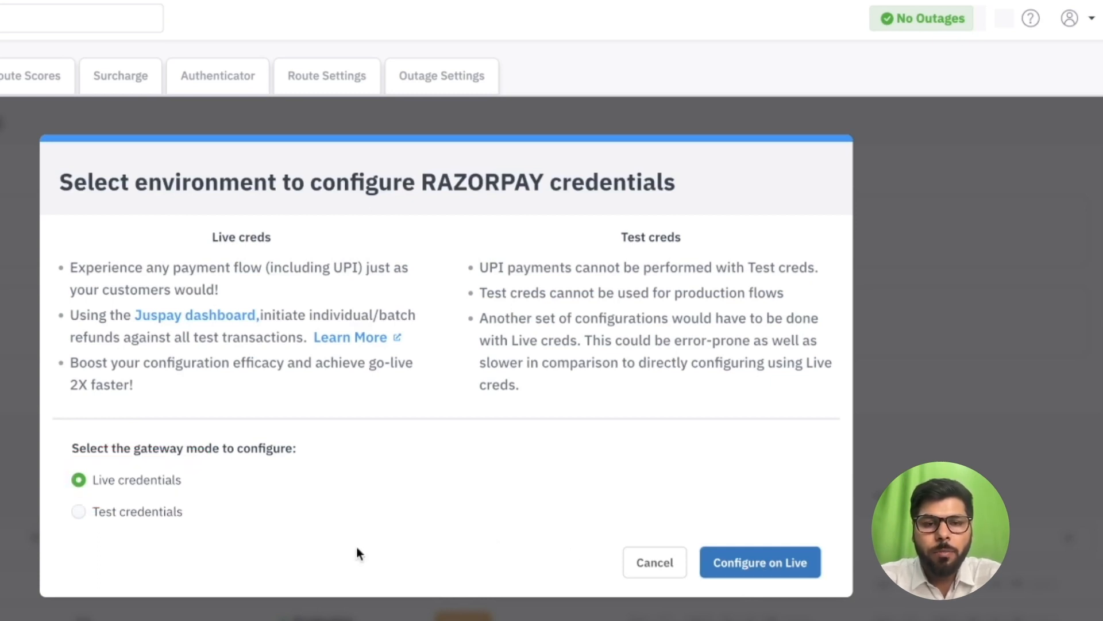
- Configure RAZORPAY with live credentials, validate a blank gateway reference ID and proceed to the credentials stage
left_click(742, 562)
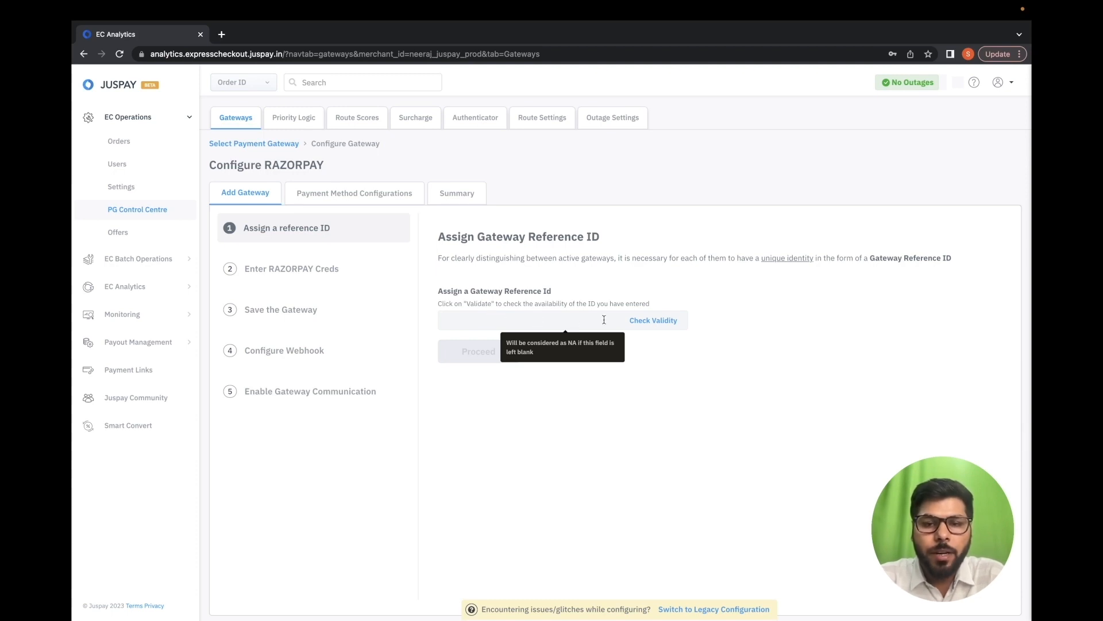
left_click(656, 327)
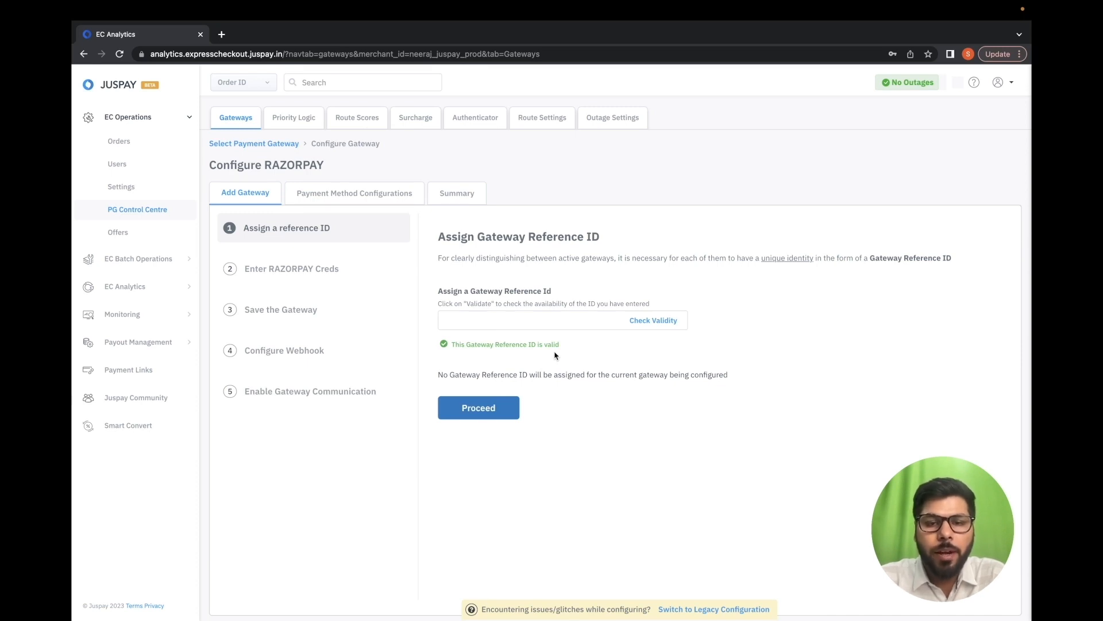
left_click(493, 410)
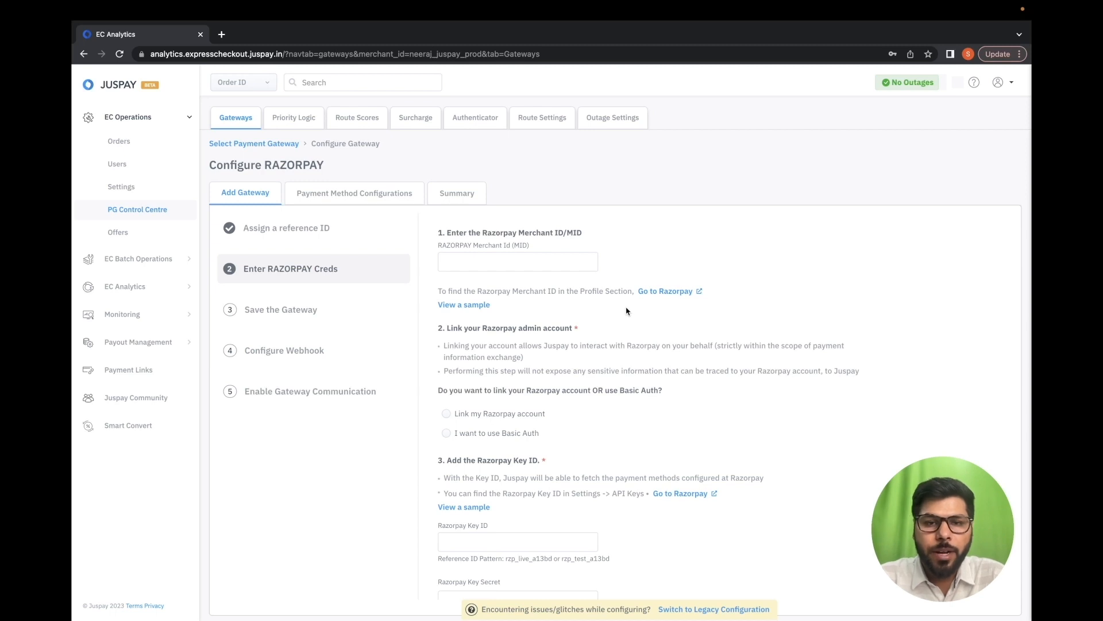
- Open the Razorpay dashboard, log in with the account's e-mail and password, and dismiss the business onboarding notice
left_click(660, 294)
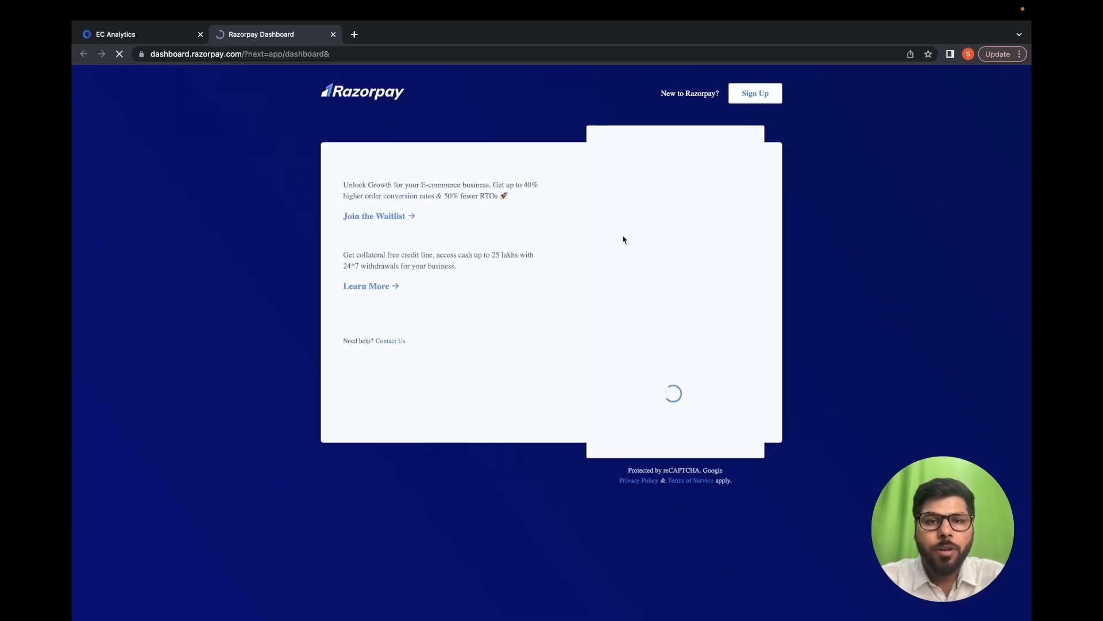
left_click(620, 202)
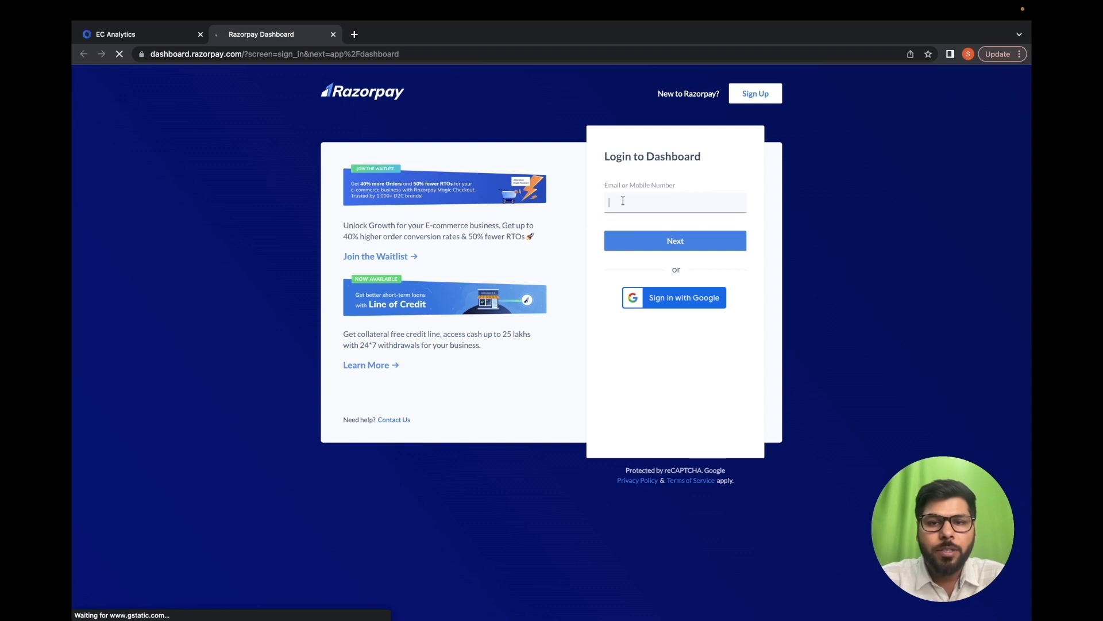
left_click(650, 230)
left_click(650, 245)
left_click(636, 219)
left_click(666, 276)
left_click(667, 257)
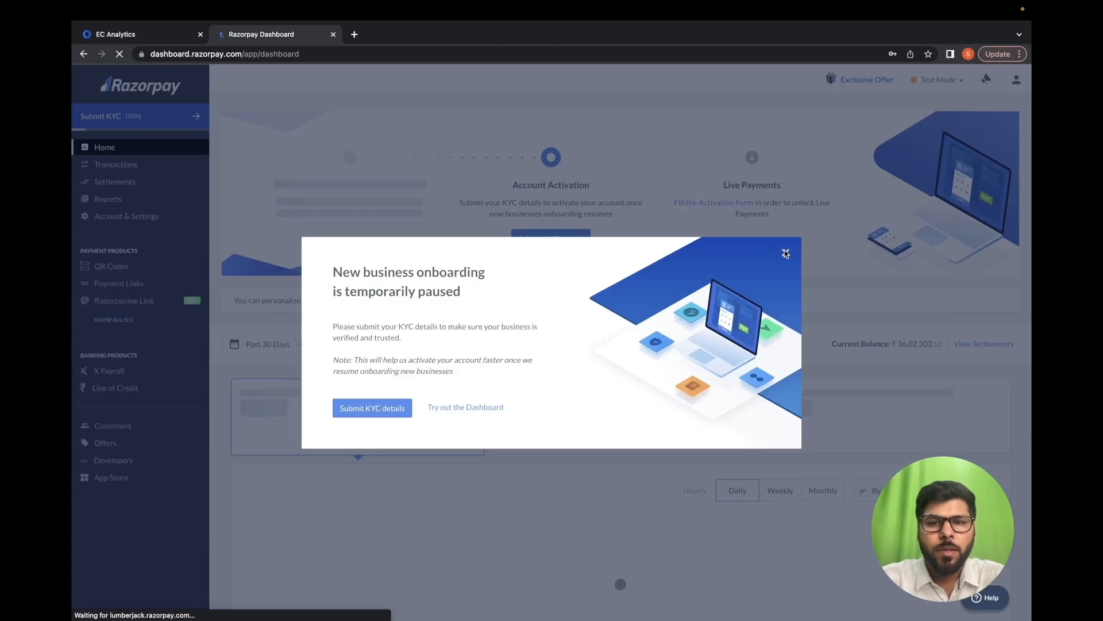
left_click(785, 251)
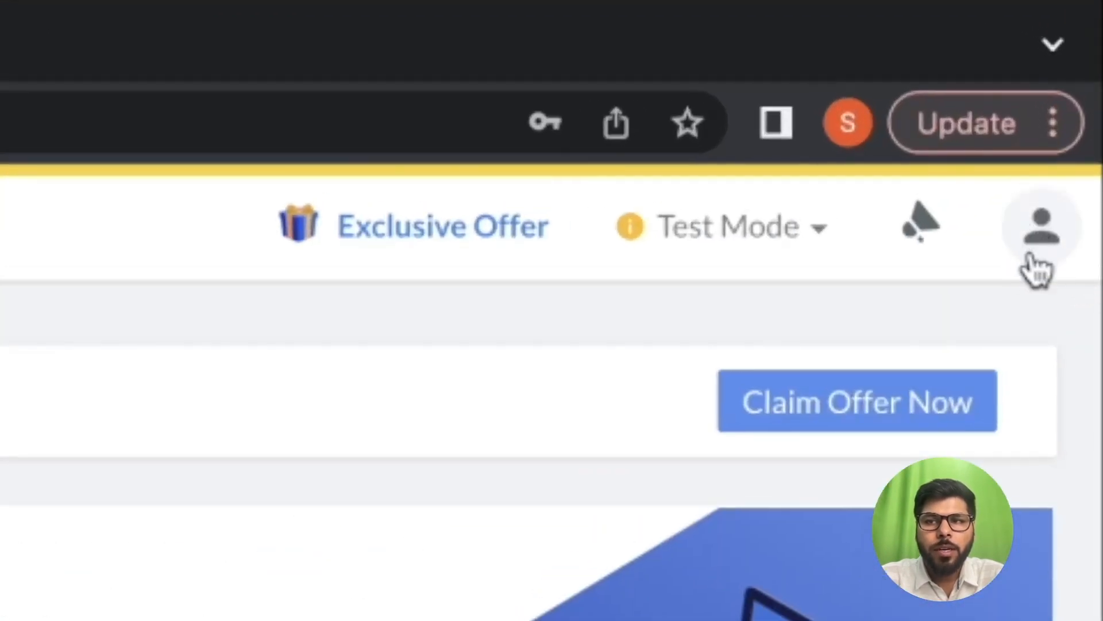
- Copy the merchant ID from the Razorpay profile and enter it as the RAZORPAY Merchant Id (MID) in Juspay
left_click(1052, 228)
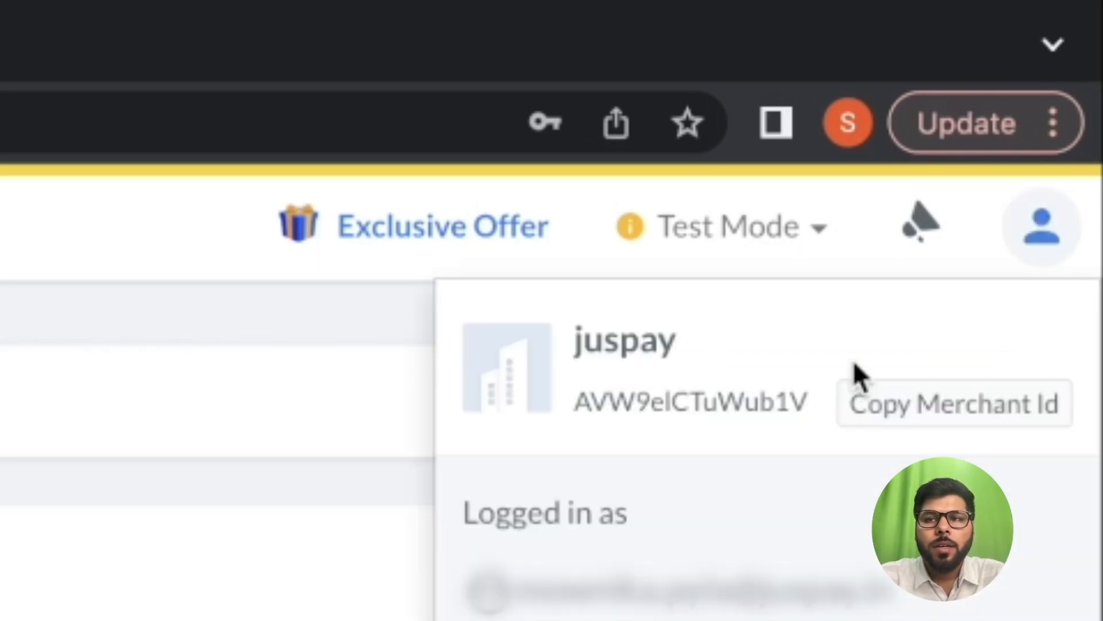
left_click_drag(812, 402, 593, 398)
left_click(888, 405)
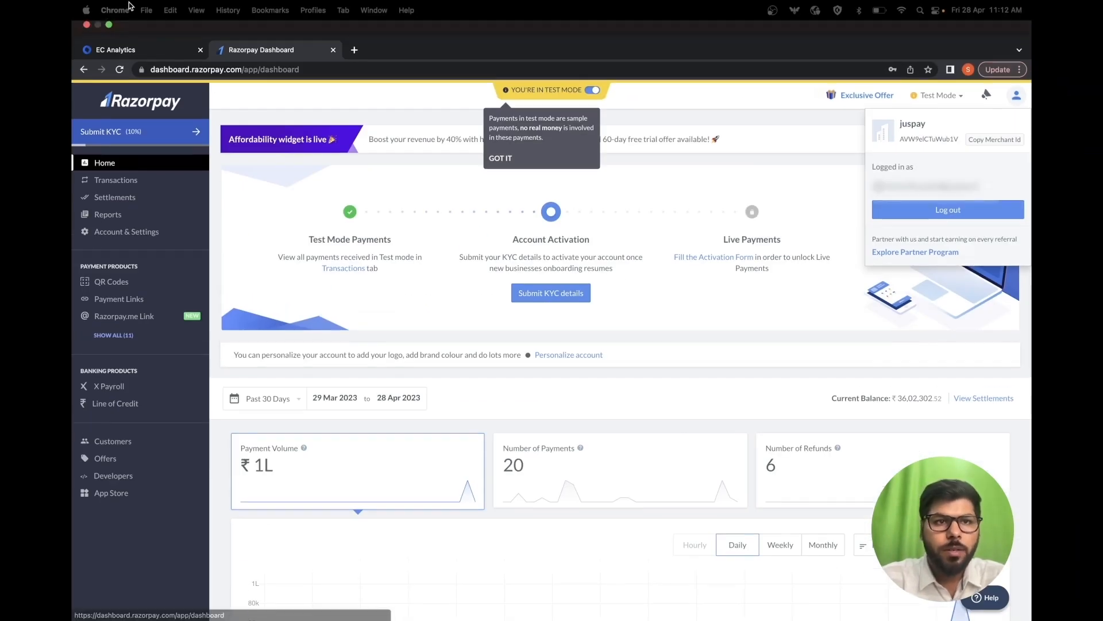
left_click(118, 34)
left_click(479, 273)
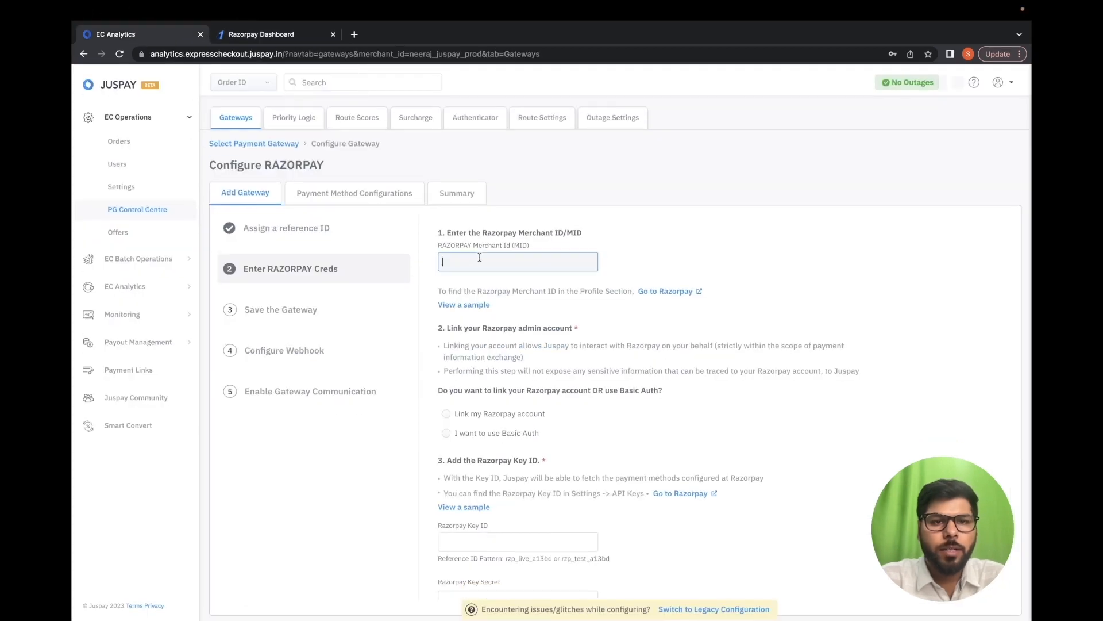
key("super+v")
- Link the Razorpay admin account to Juspay and authorize Juspay's access to it
scroll(557, 306, "down", 1)
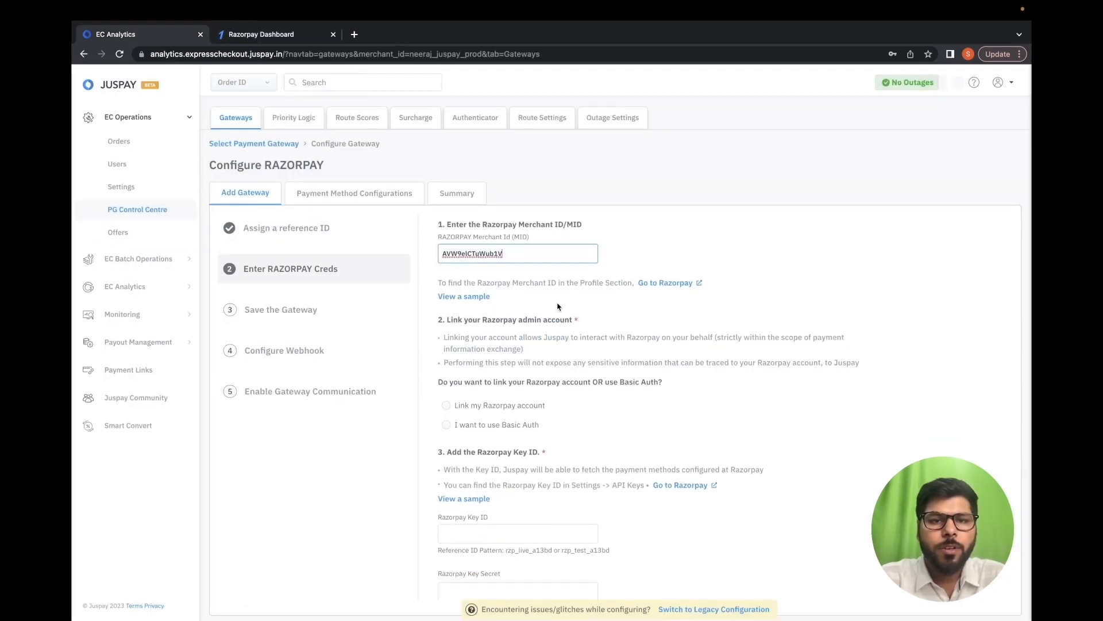
scroll(602, 301, "down", 1)
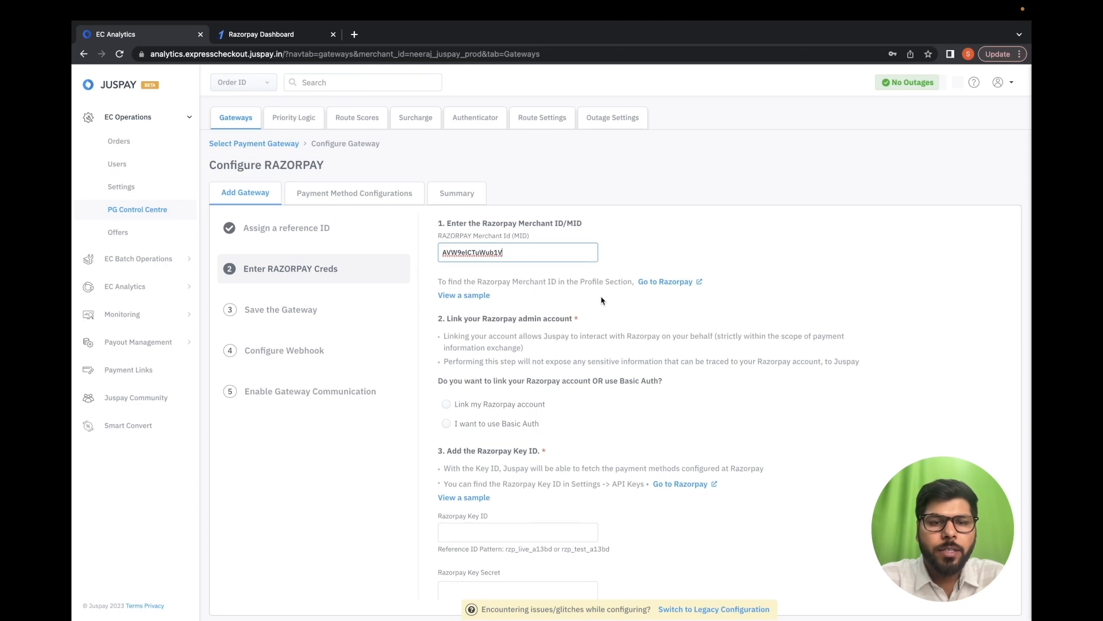
scroll(601, 301, "down", 1)
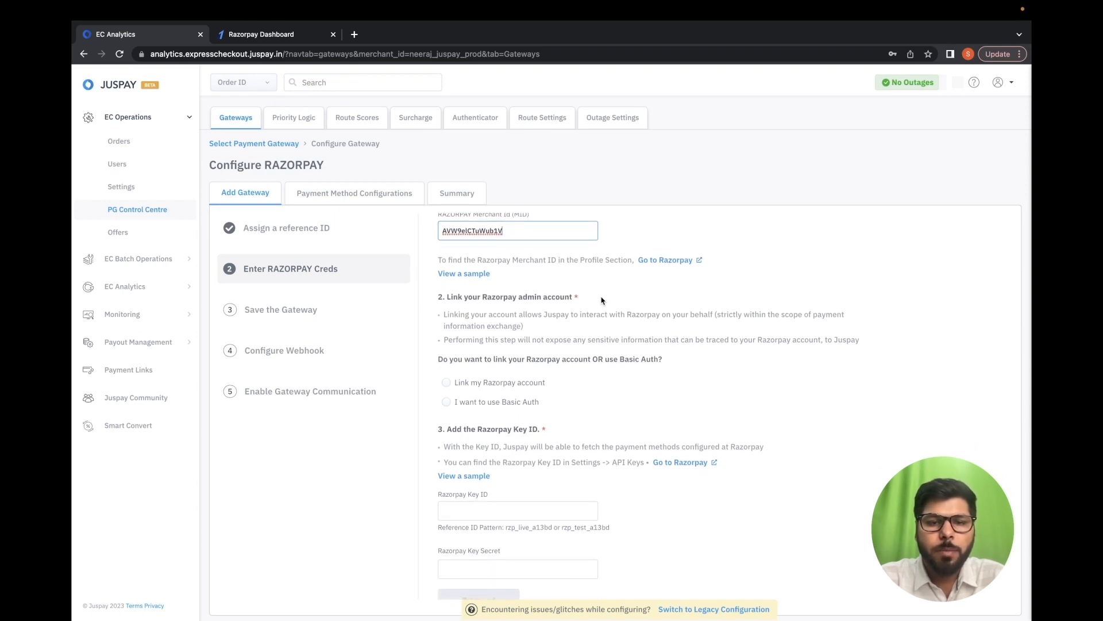
scroll(601, 300, "down", 2)
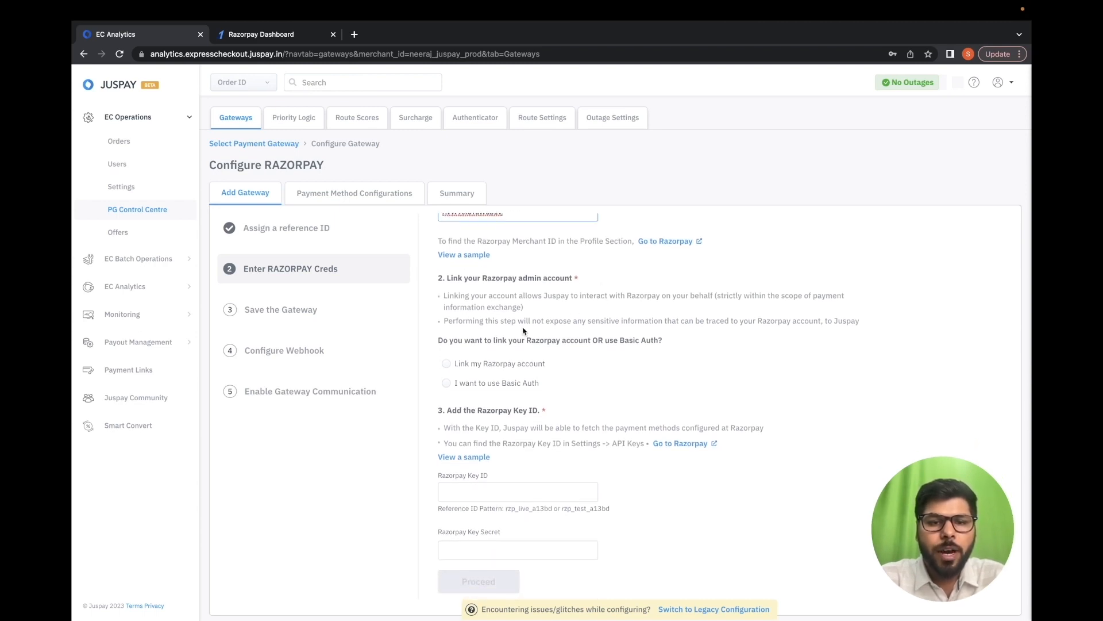
left_click(446, 364)
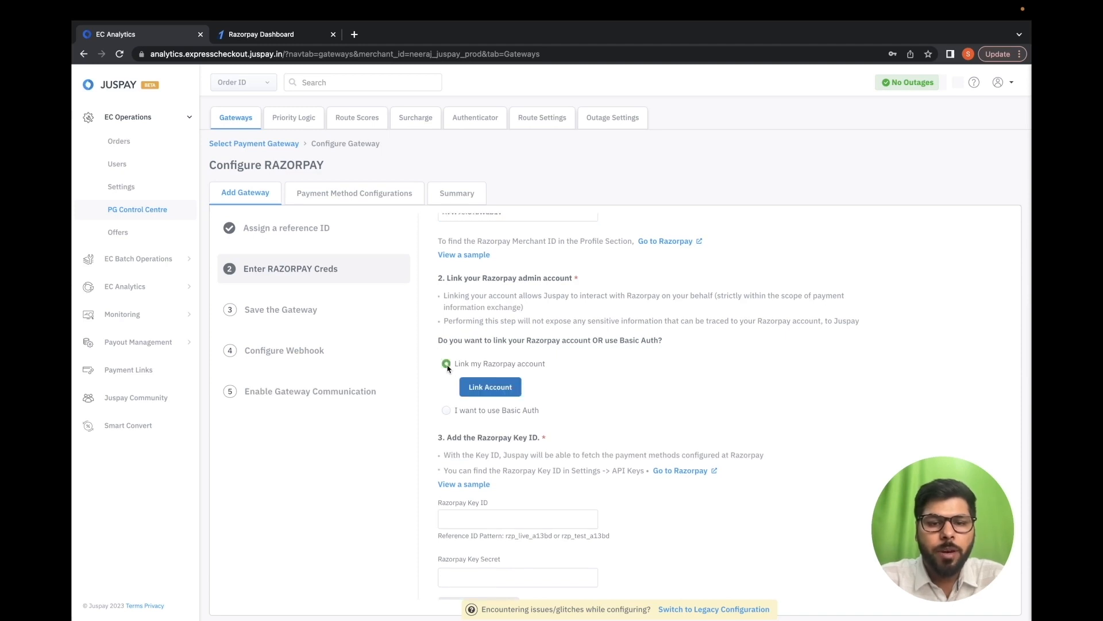
left_click(491, 387)
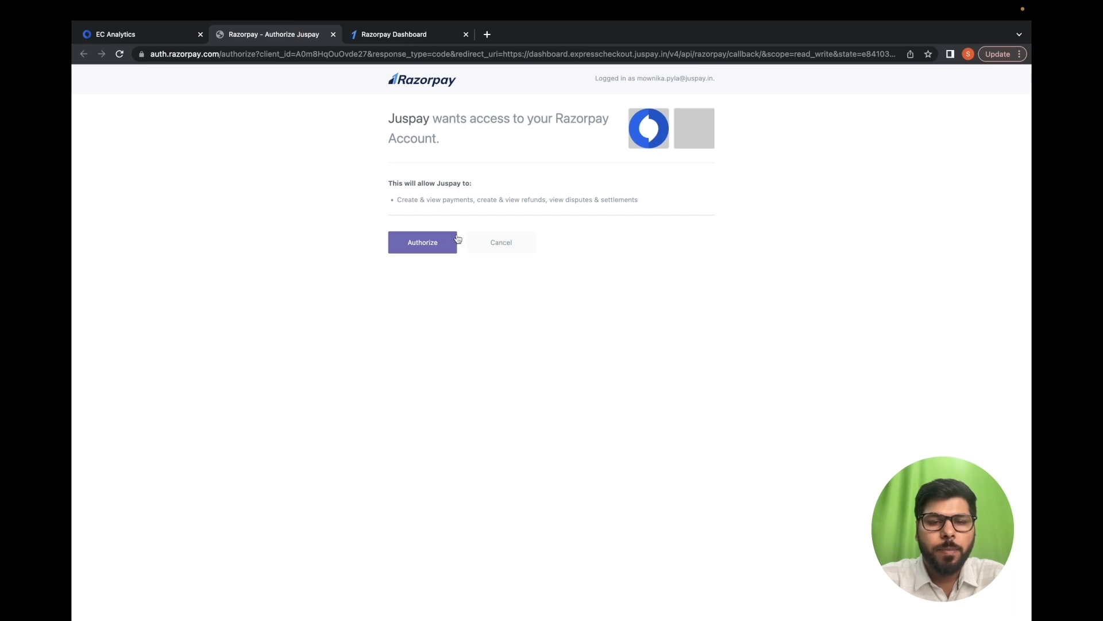
left_click(423, 247)
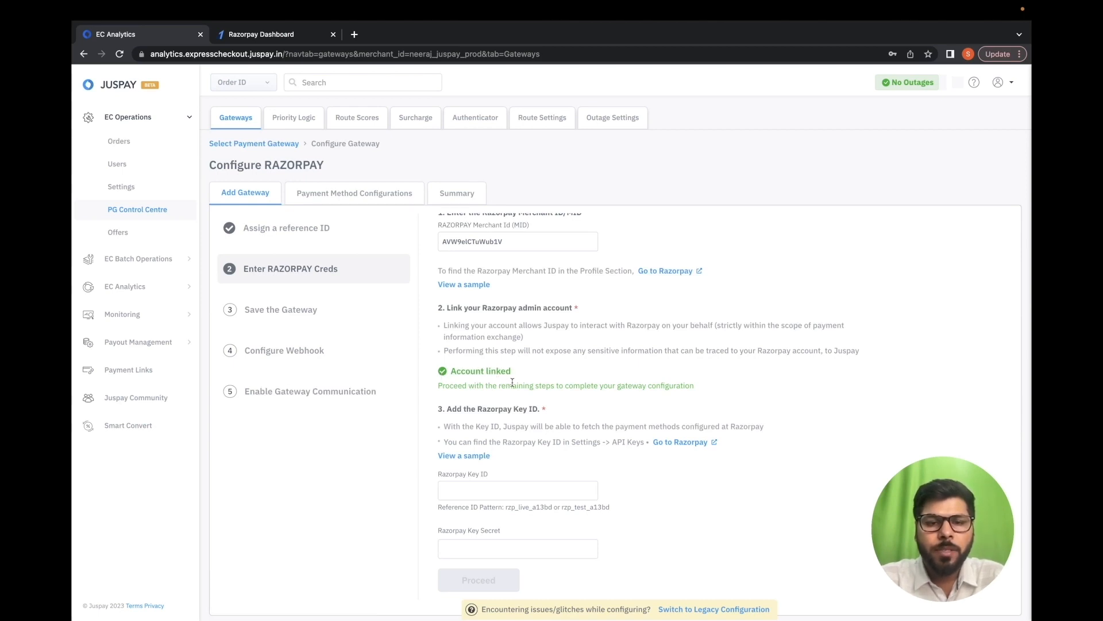
- Copy the key ID from Razorpay's API keys page and enter it as the Razorpay Key ID in Juspay
scroll(512, 383, "down", 1)
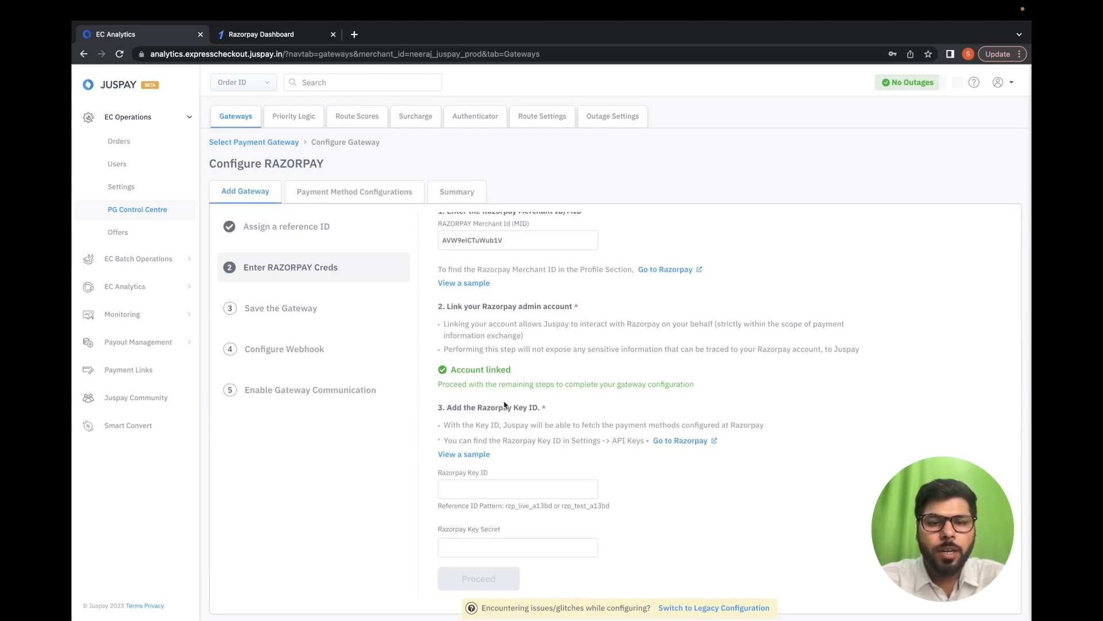
left_click(500, 490)
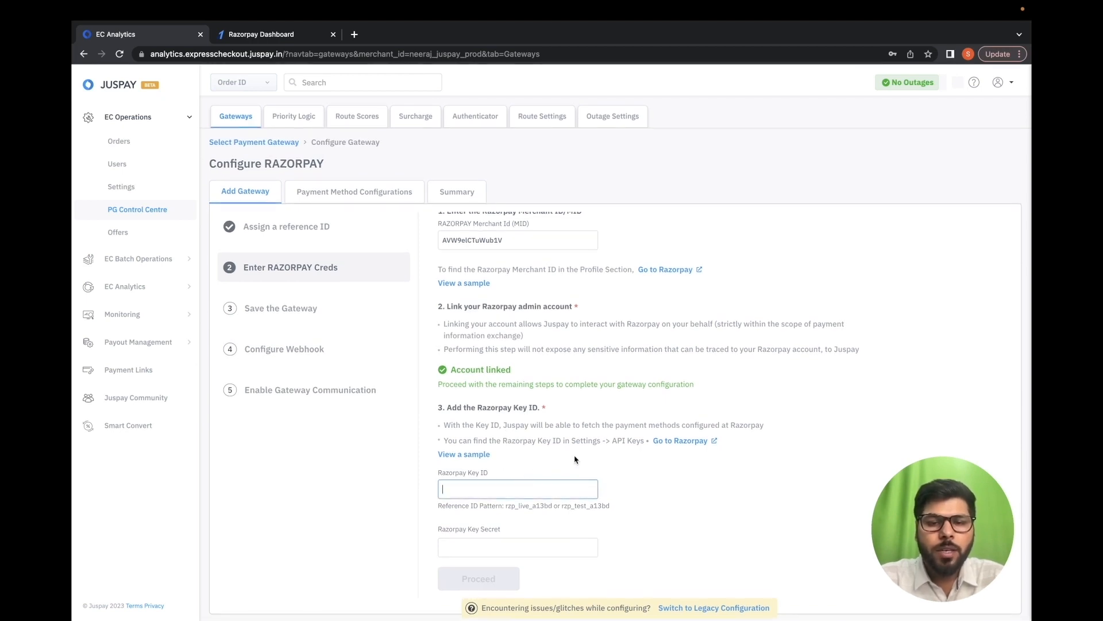
left_click(680, 441)
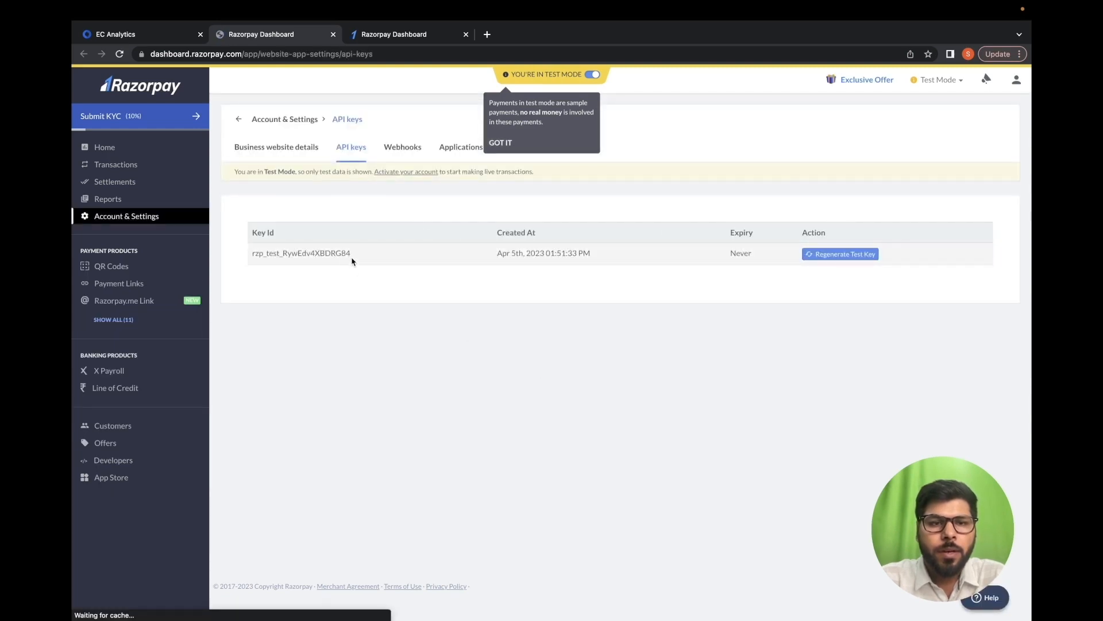
left_click_drag(356, 257, 252, 253)
key("super+c")
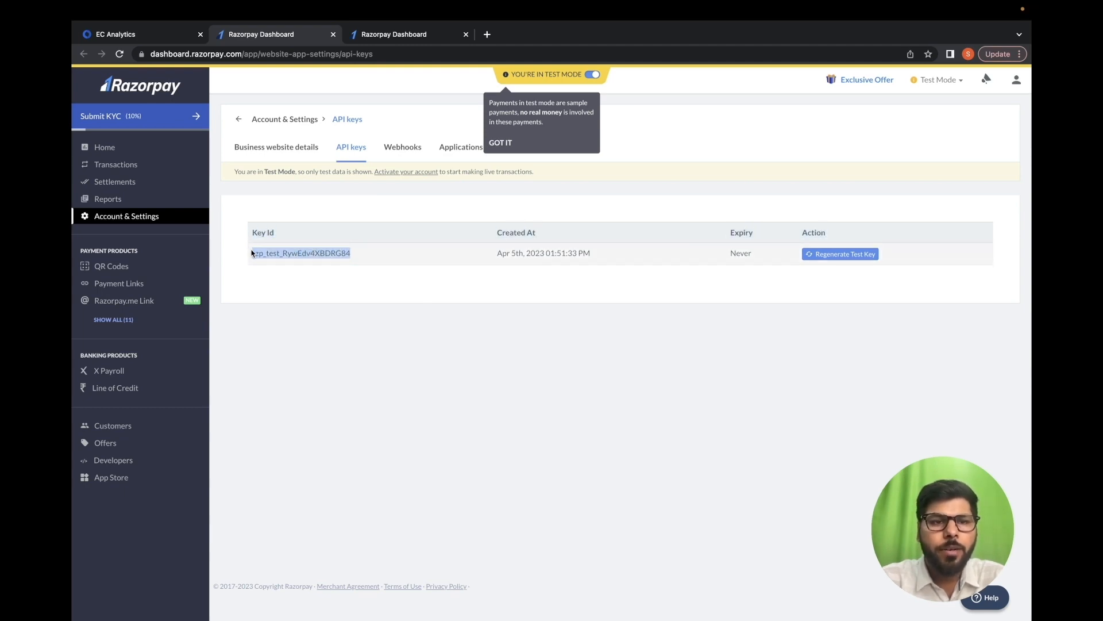
left_click(126, 34)
left_click(479, 490)
key("super+v")
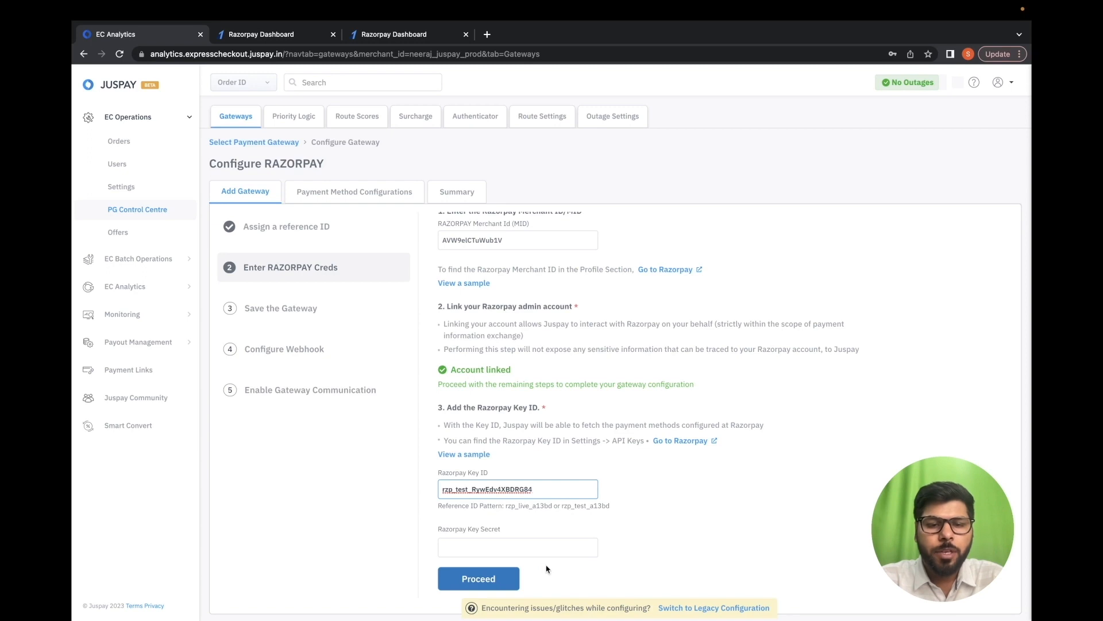
- Submit the Razorpay credentials, confirm and save the gateway, and continue to the webhook configuration
left_click(499, 580)
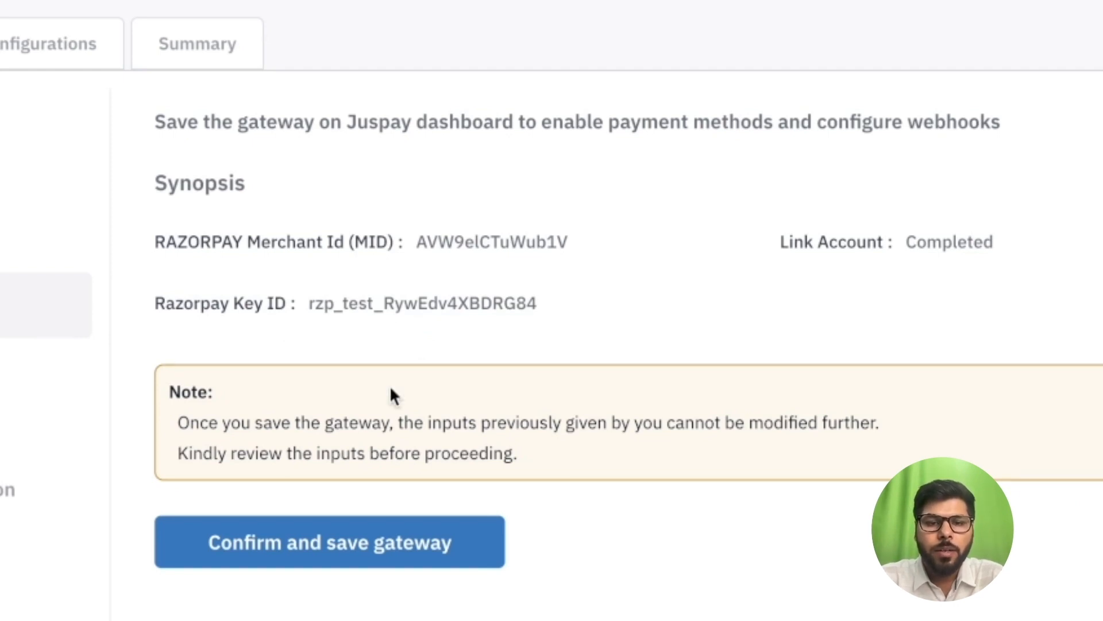
left_click(347, 550)
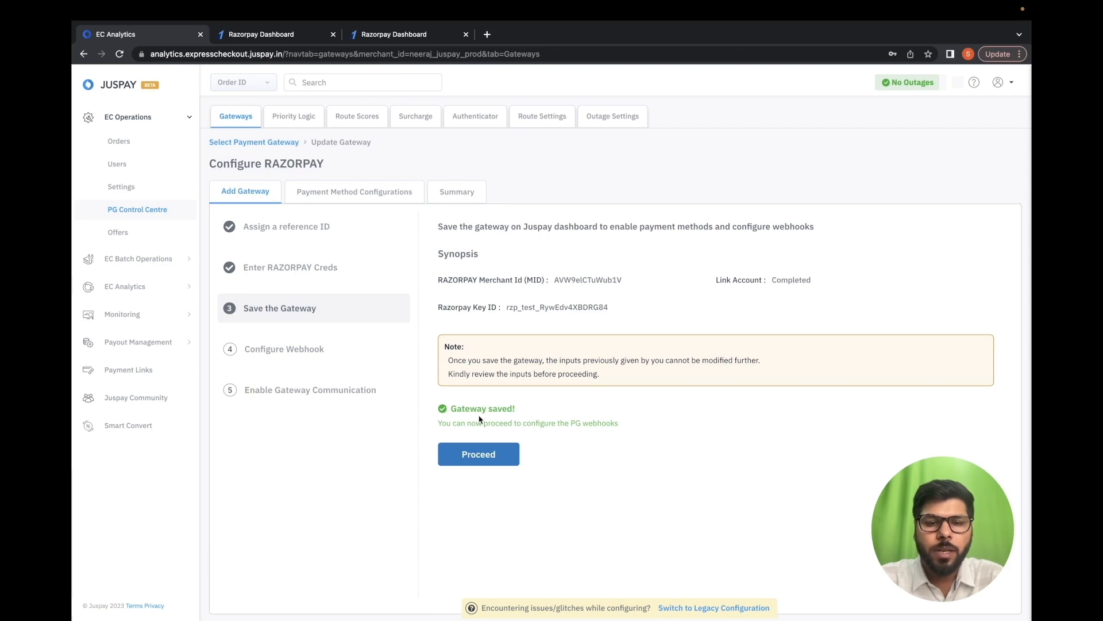
left_click(497, 455)
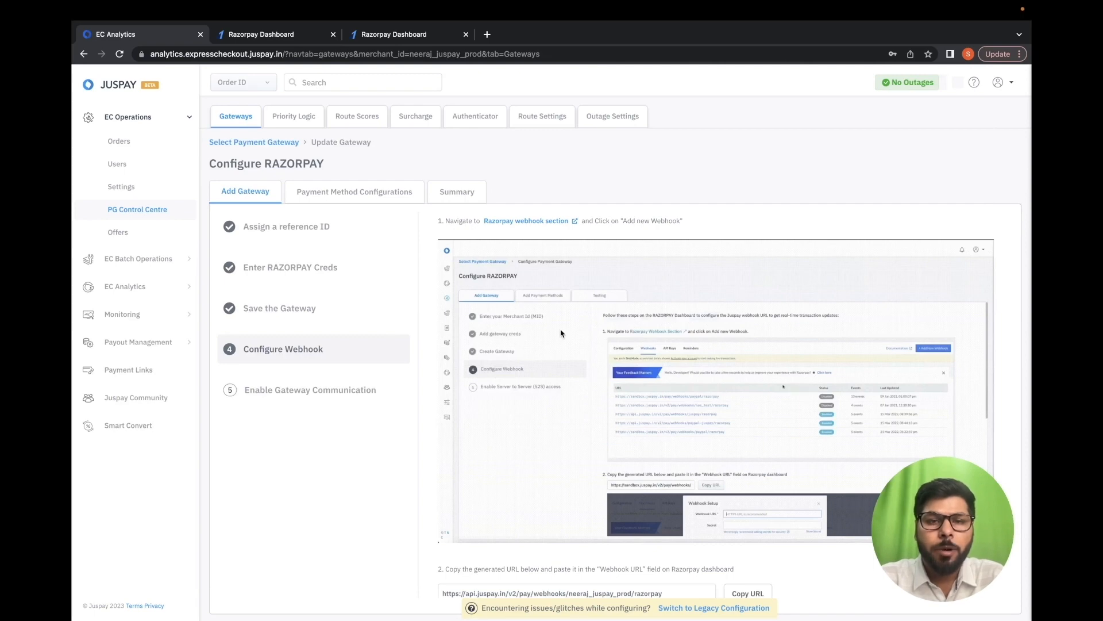
- Copy the generated Juspay webhook URL and enter it as the Webhook URL of a new webhook in Razorpay
scroll(561, 333, "down", 3)
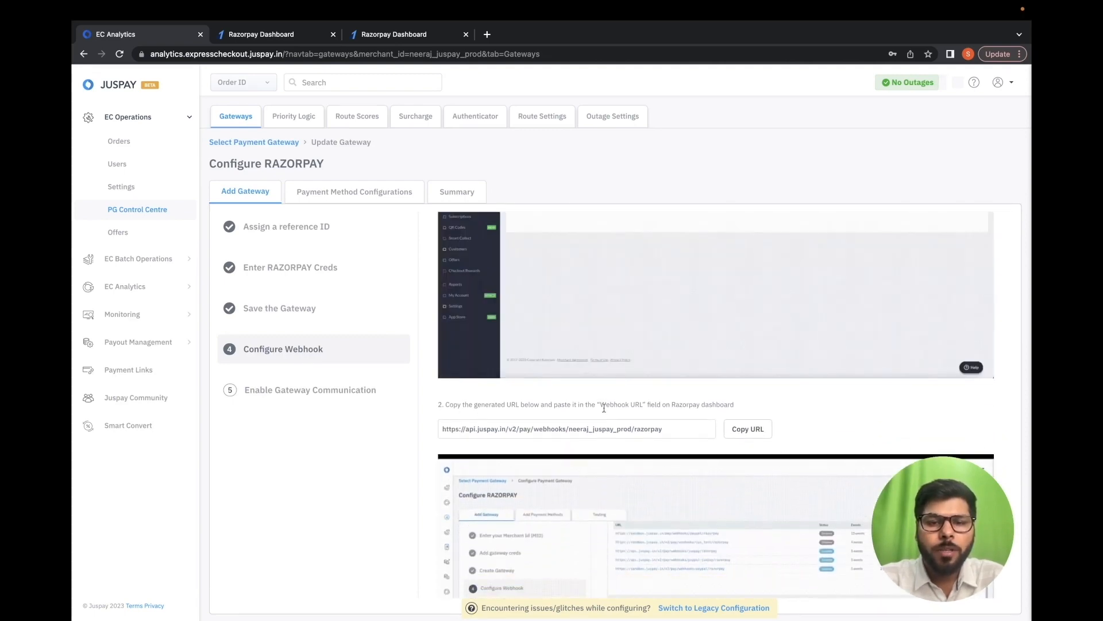
left_click(749, 428)
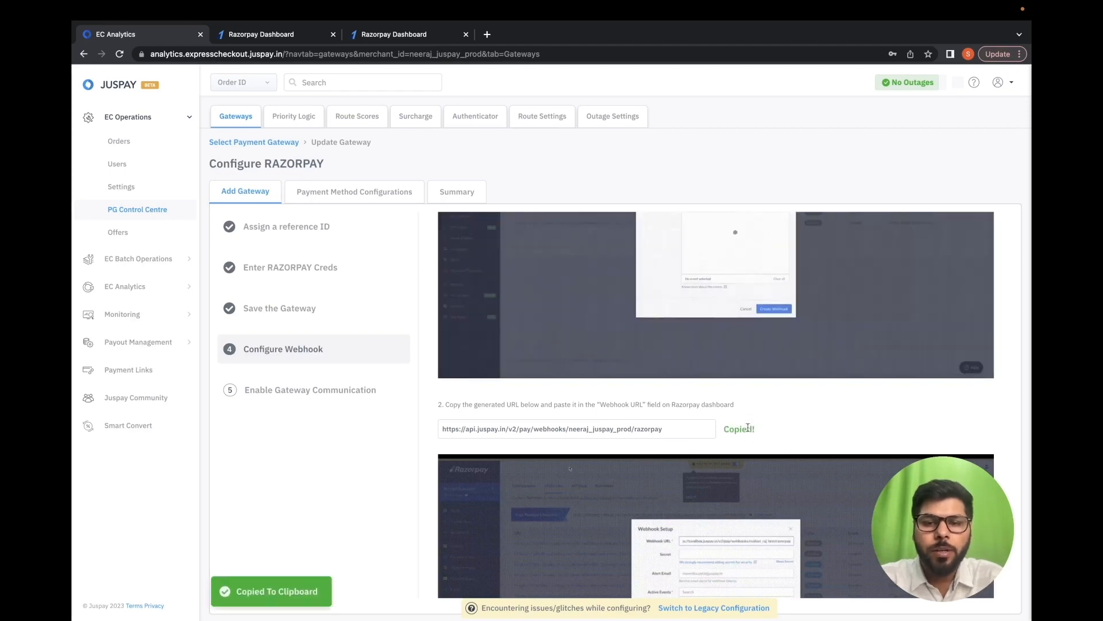
scroll(742, 423, "up", 3)
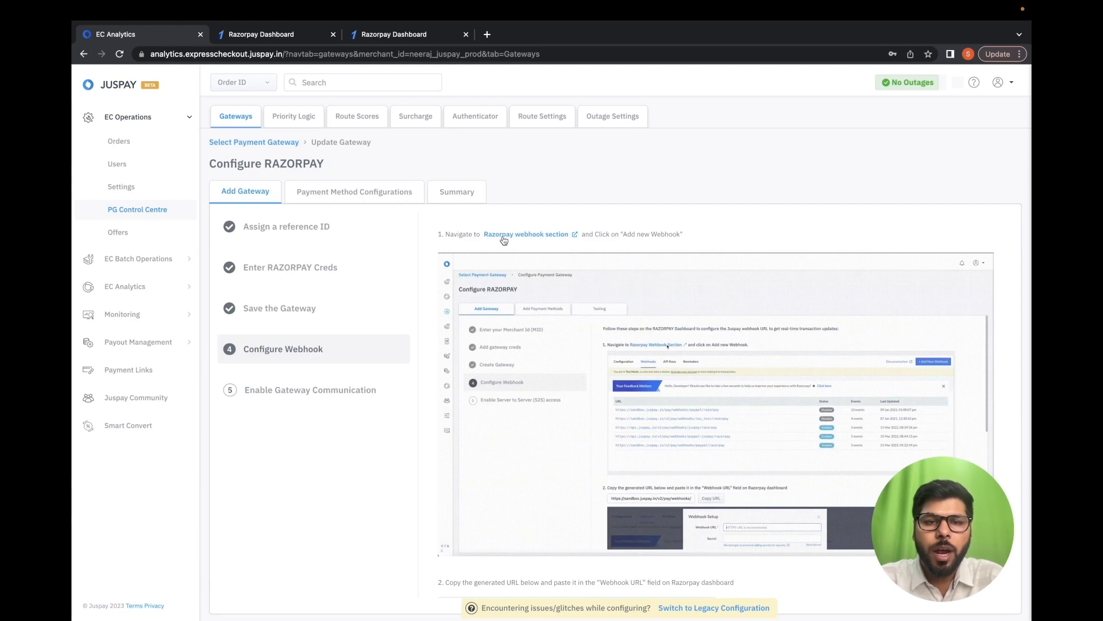
left_click(505, 237)
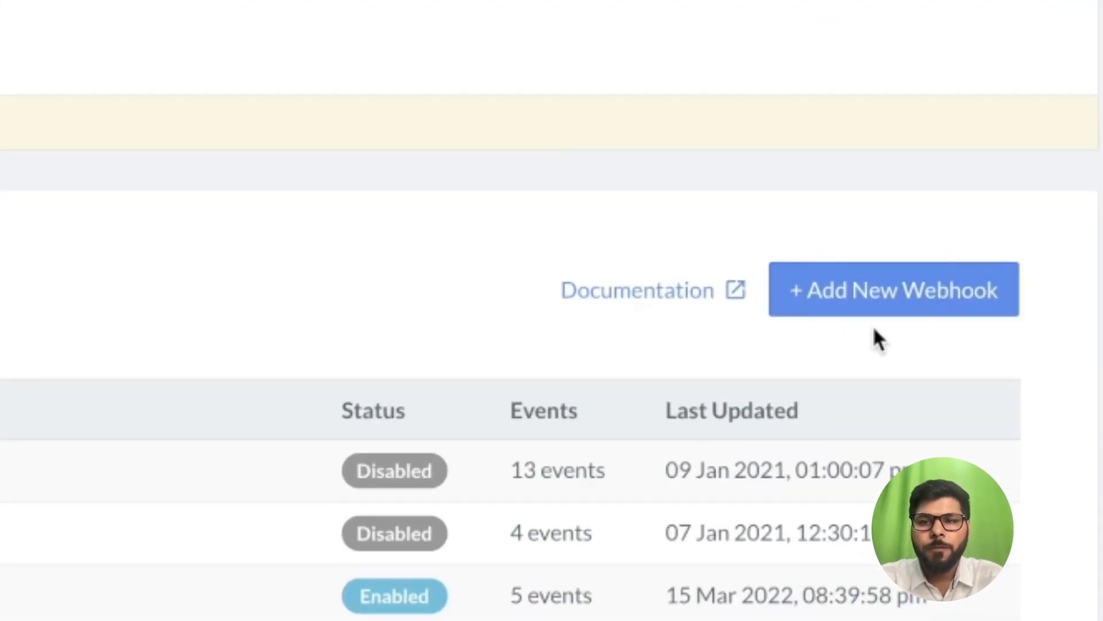
left_click(896, 303)
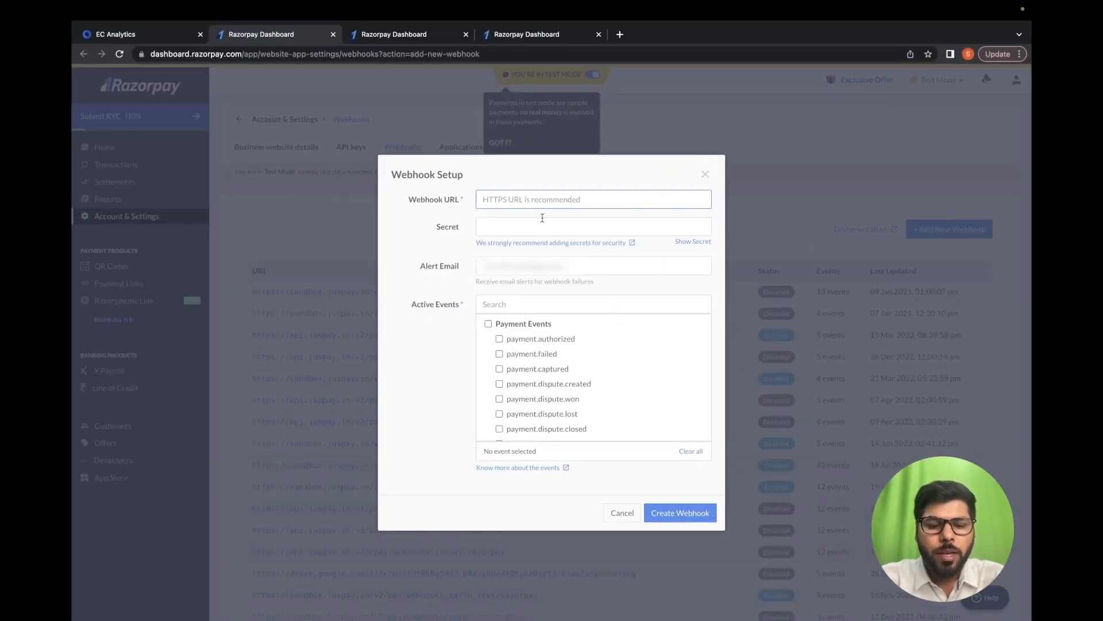
key("super+v")
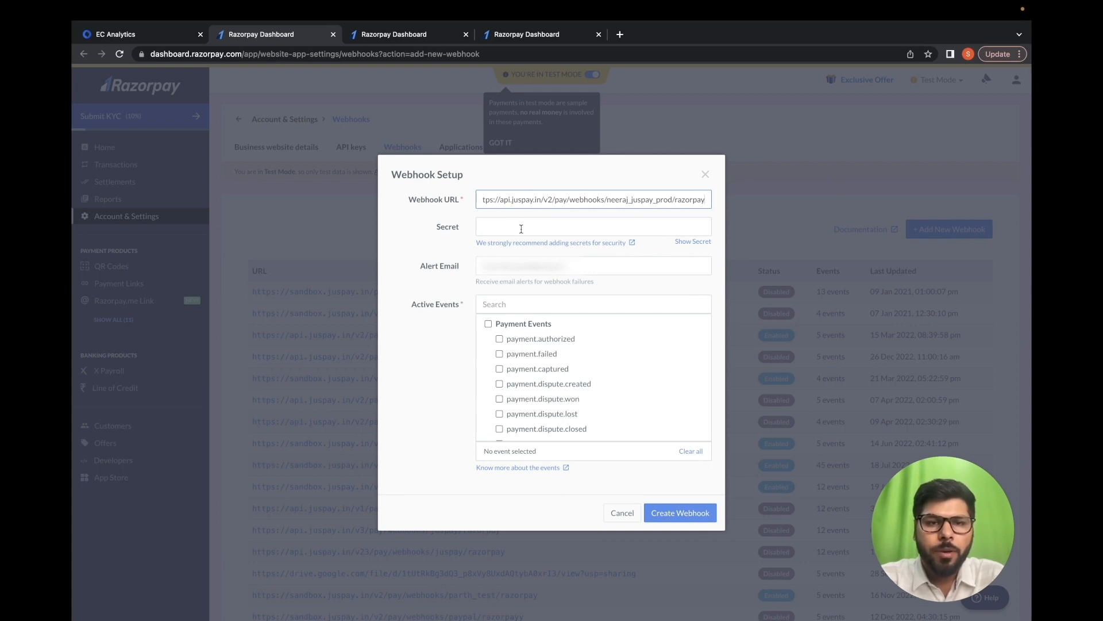
- Copy the webhook secret key from Juspay's webhook instructions and enter it as the Secret of the new Razorpay webhook
left_click(522, 227)
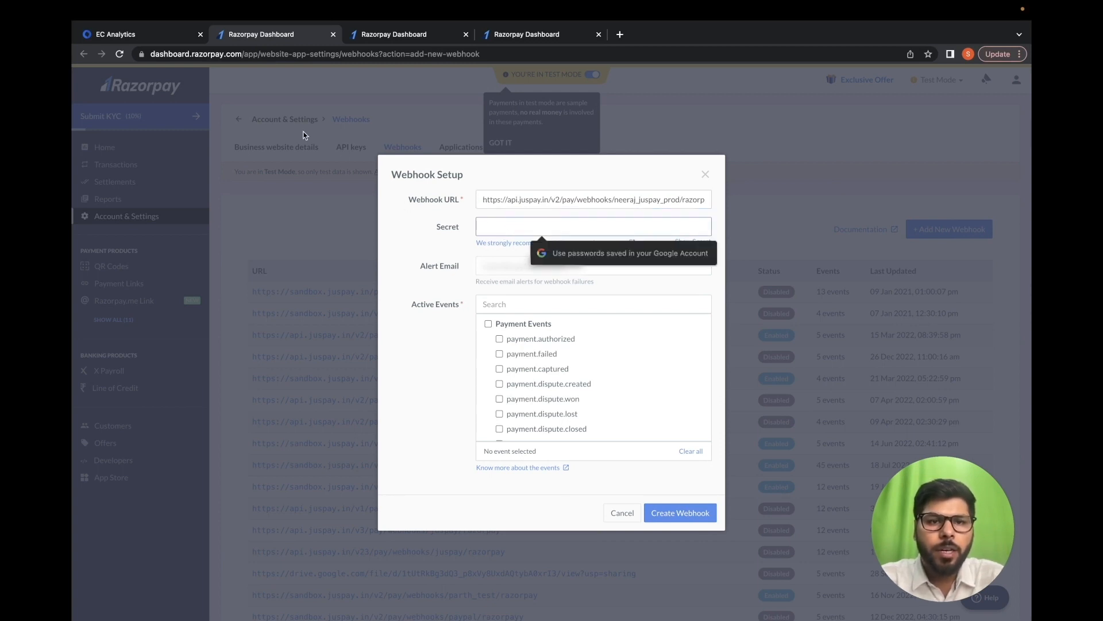
left_click(151, 41)
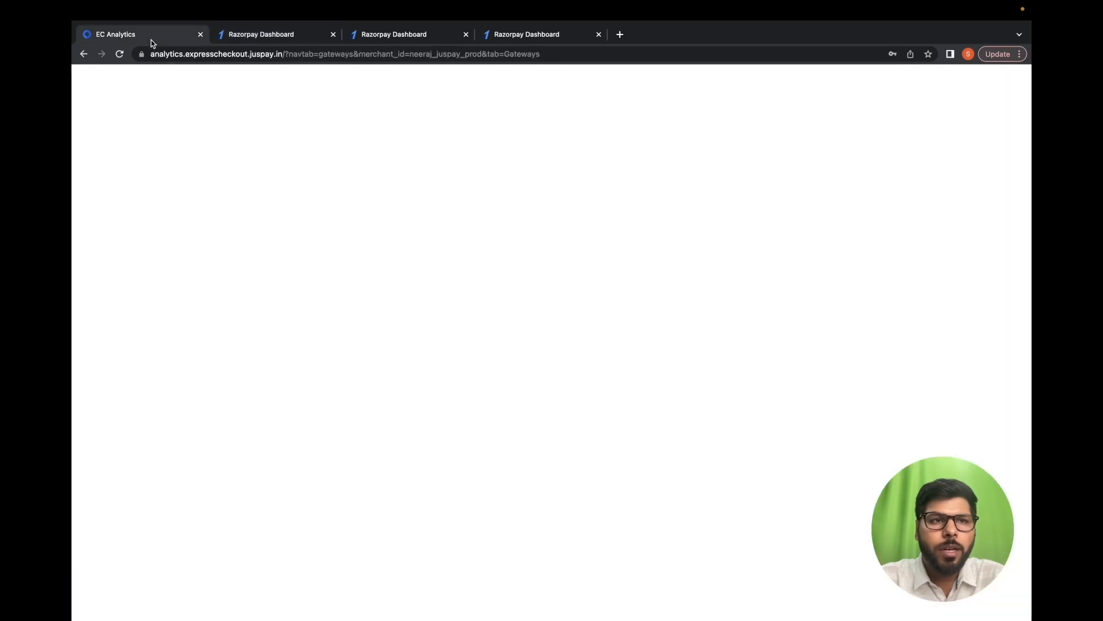
scroll(484, 395, "down", 7)
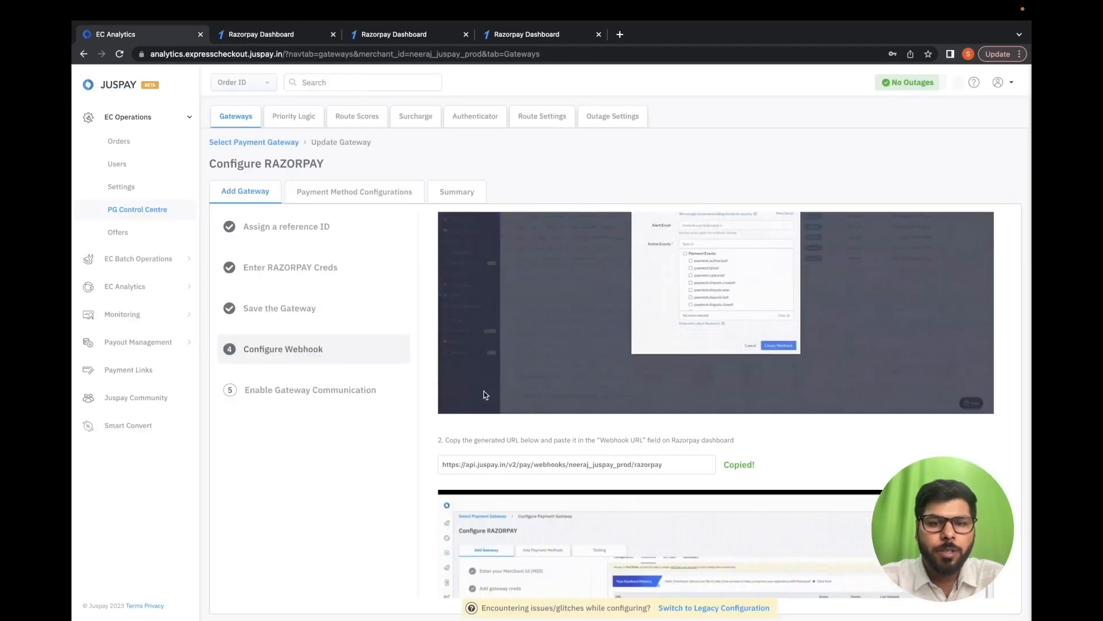
scroll(484, 395, "down", 3)
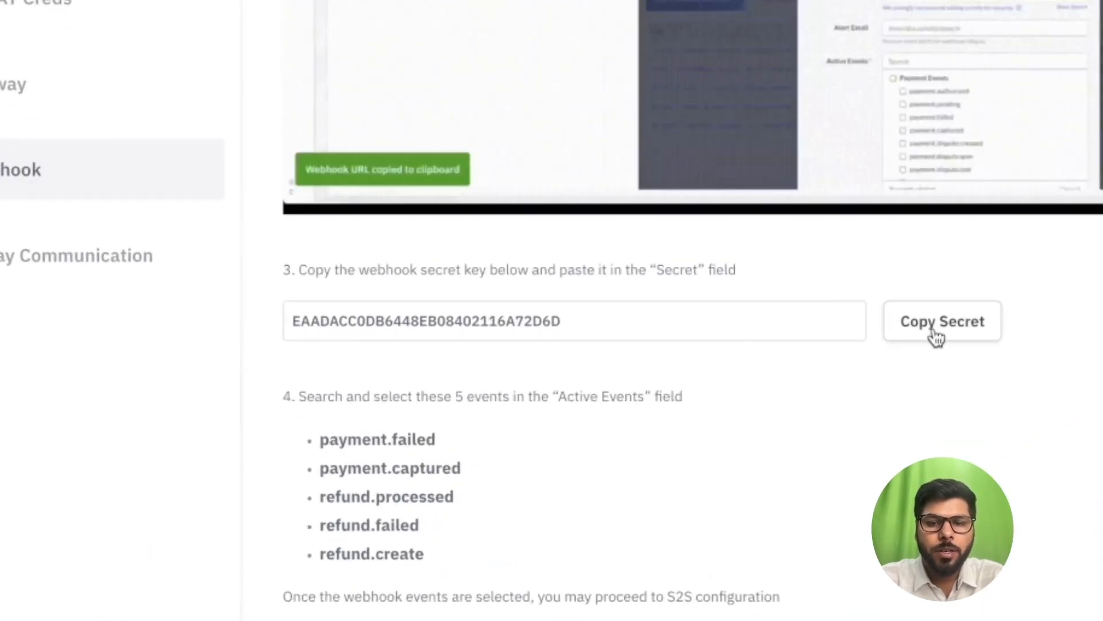
left_click(936, 338)
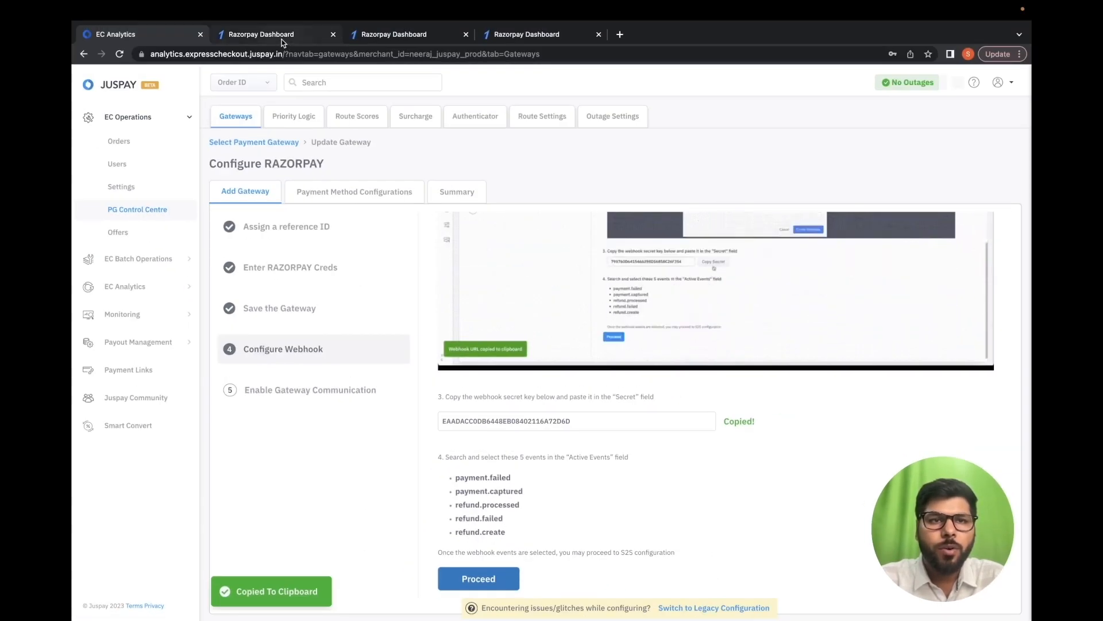
left_click(281, 36)
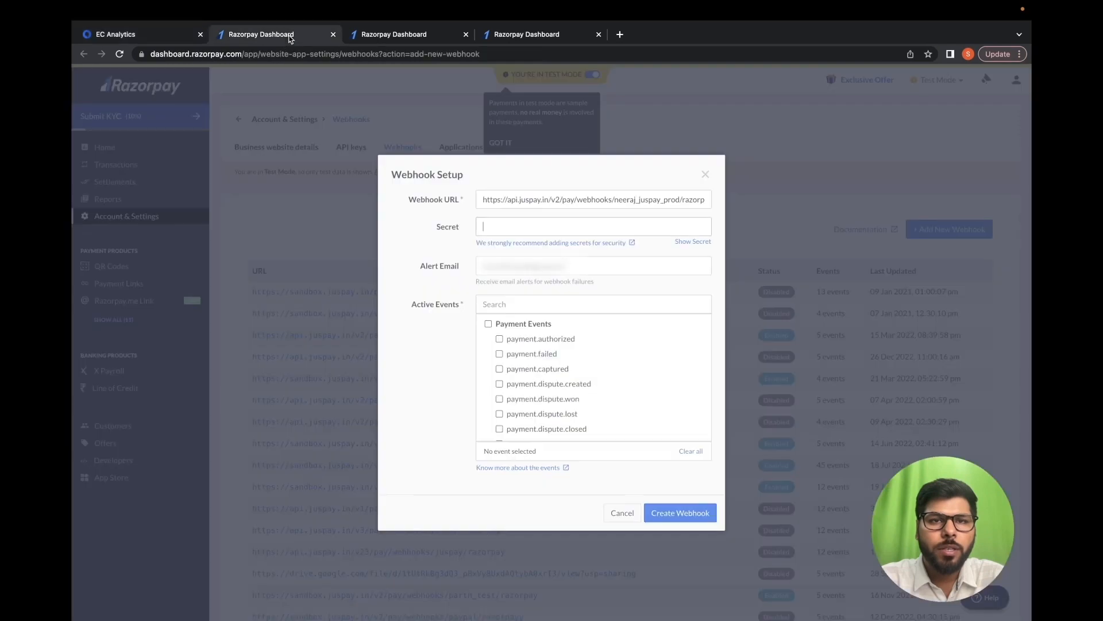
key("super+v")
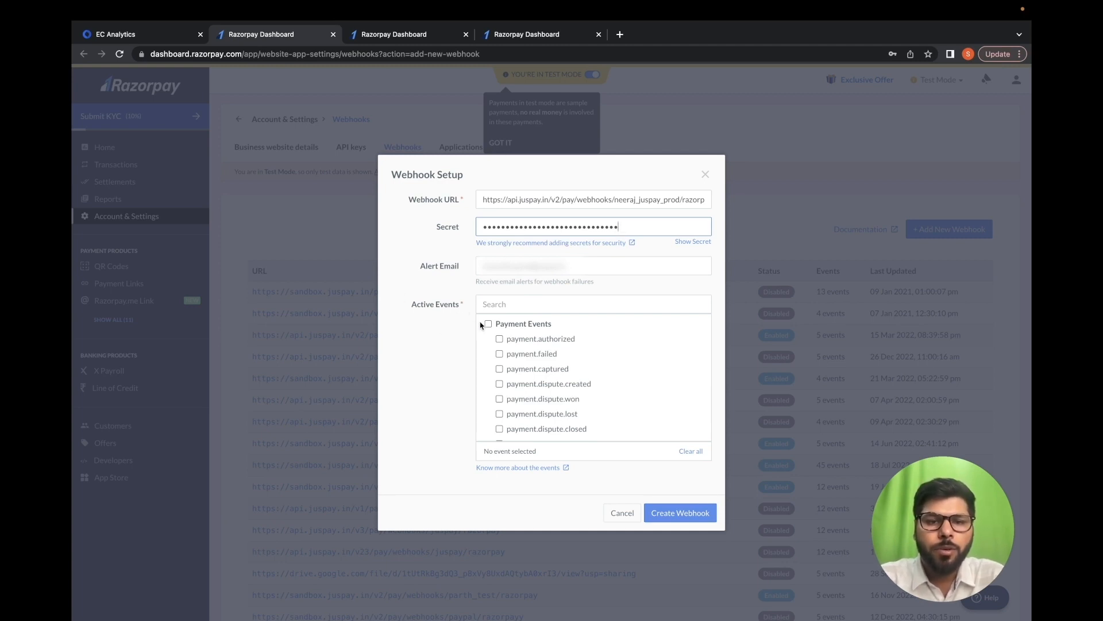
- Activate the events payment.failed, payment.captured, refund.processed, refund.failed and refund.created listed by Juspay, and create the Razorpay webhook
left_click(156, 40)
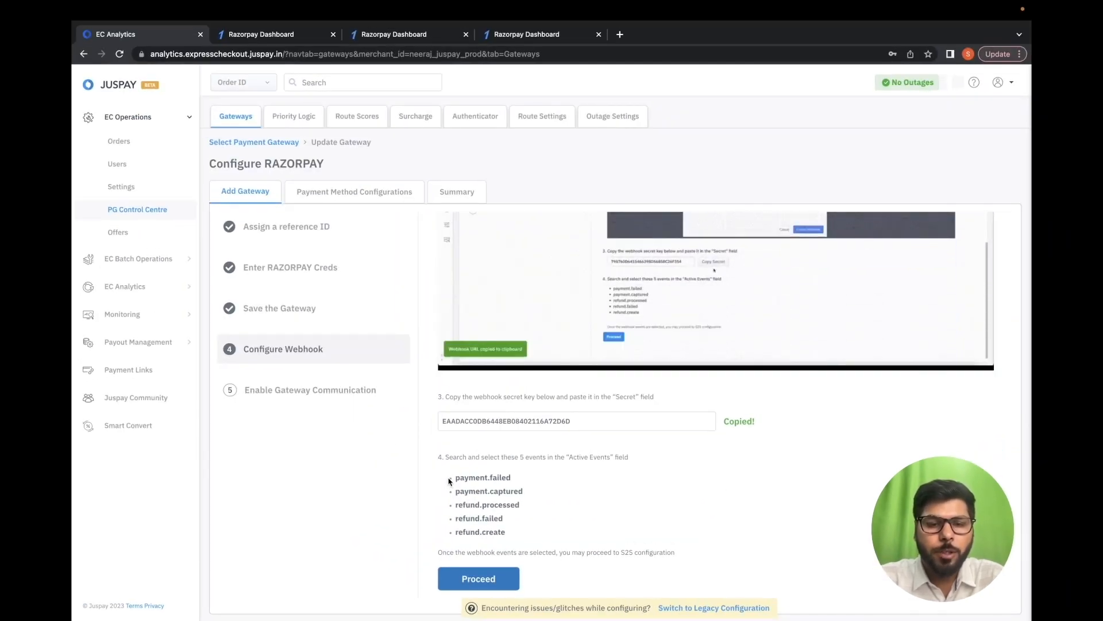
left_click(278, 36)
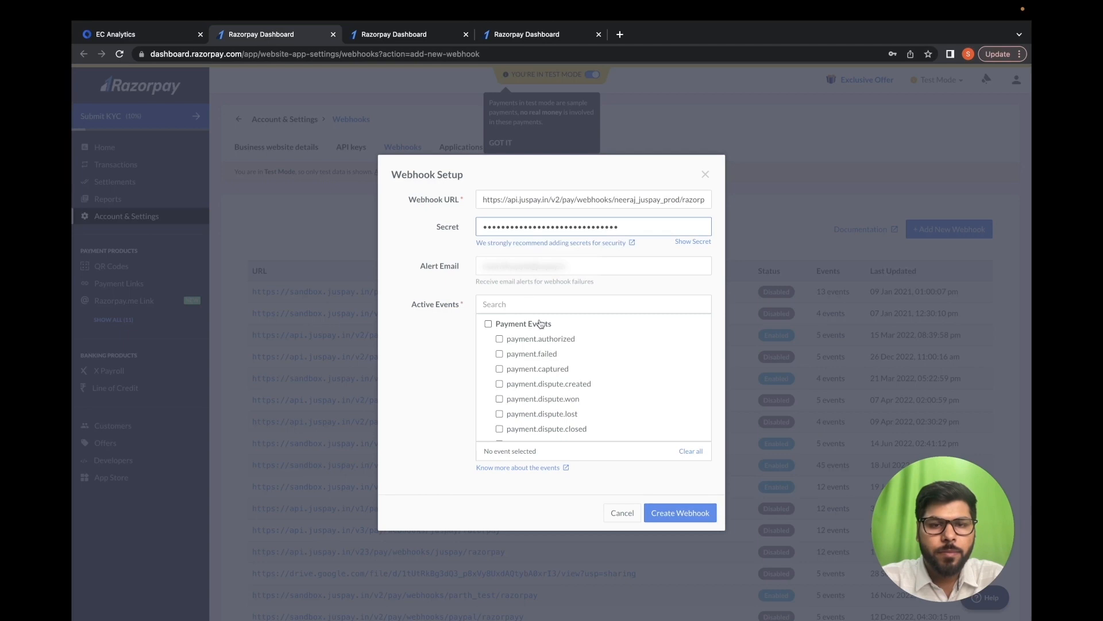
left_click(500, 353)
left_click(500, 368)
left_click(520, 301)
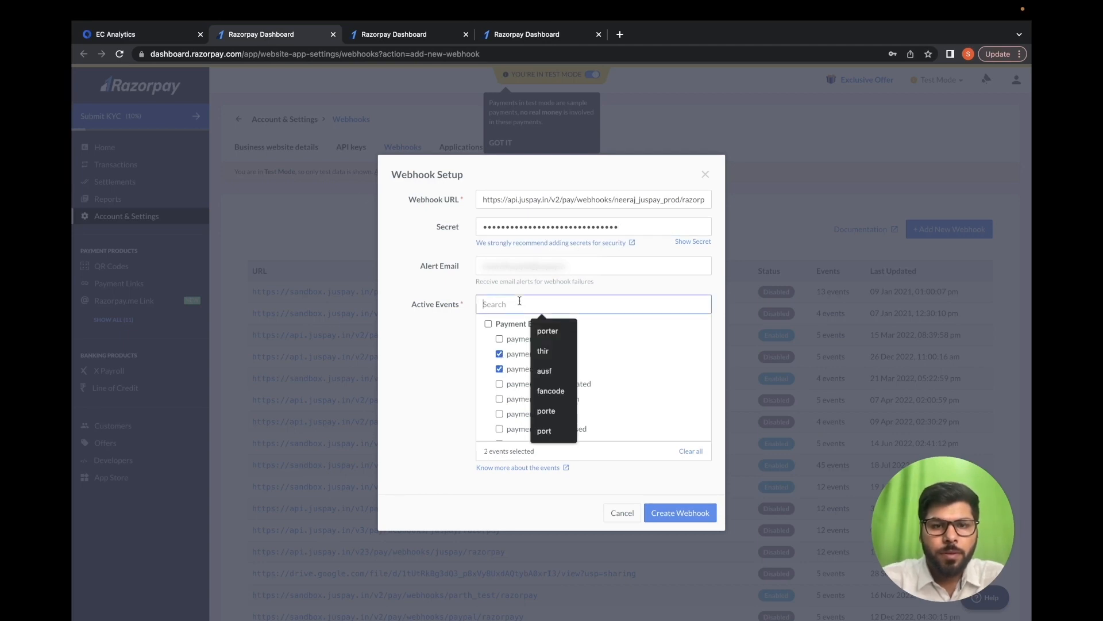
type("refun")
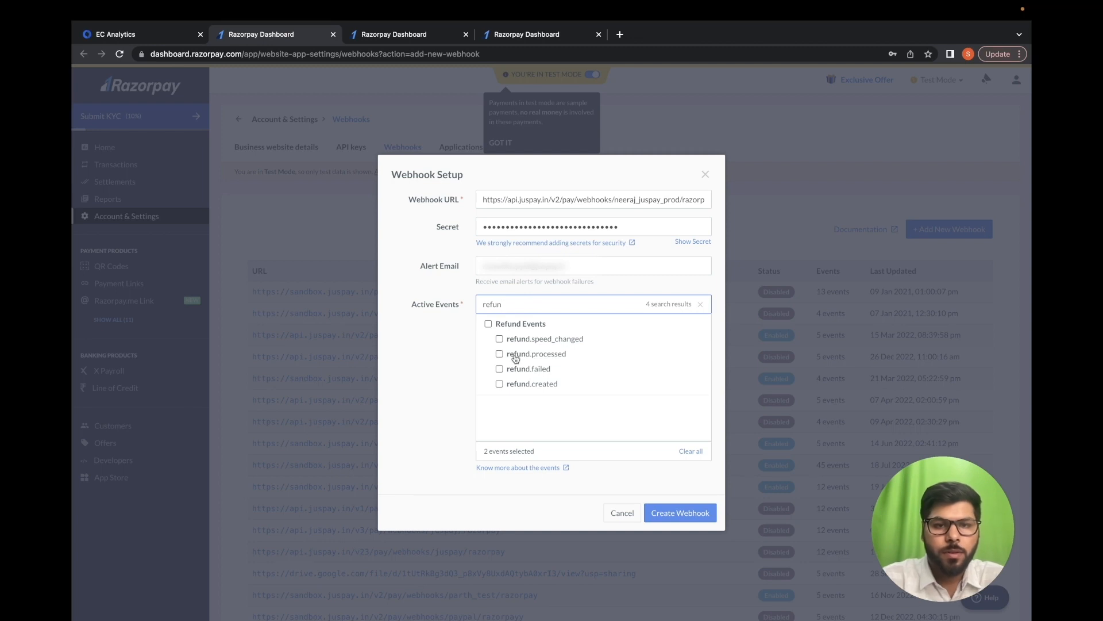
left_click(500, 354)
left_click(499, 369)
left_click(499, 383)
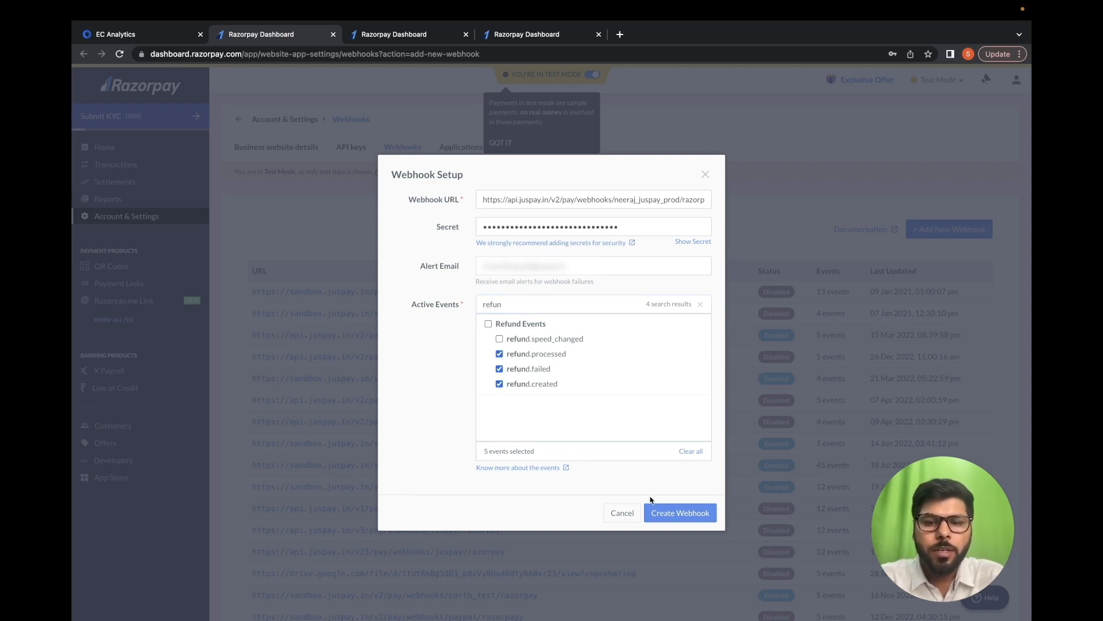
left_click(680, 515)
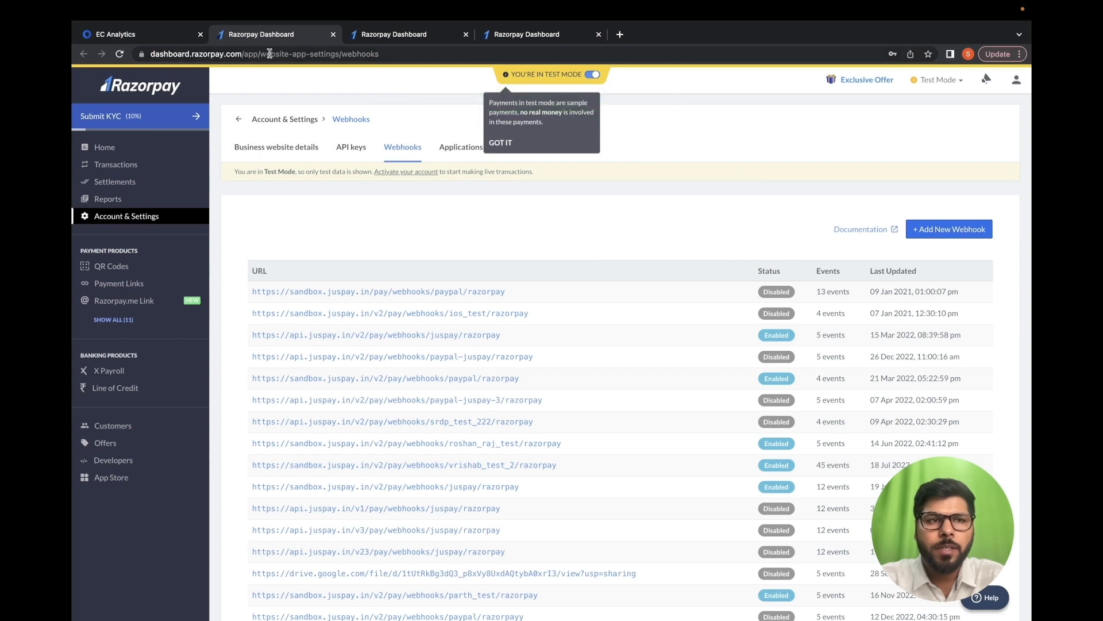
- Return to Juspay, complete the webhook stage and send the feature enablement email to Razorpay, continuing to the payment methods
left_click(148, 50)
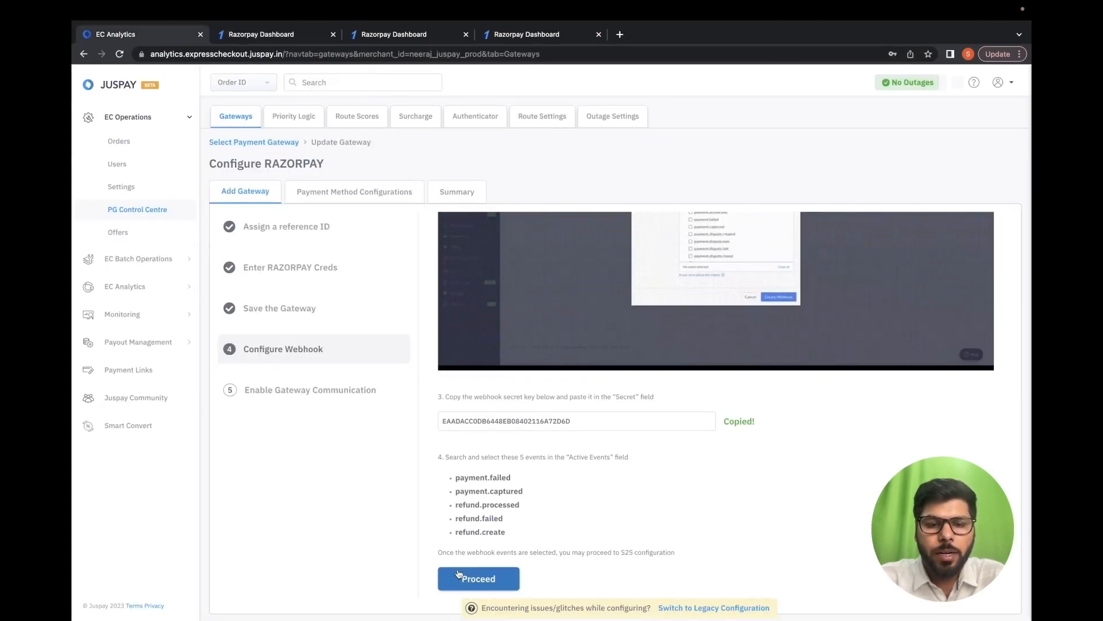
left_click(478, 578)
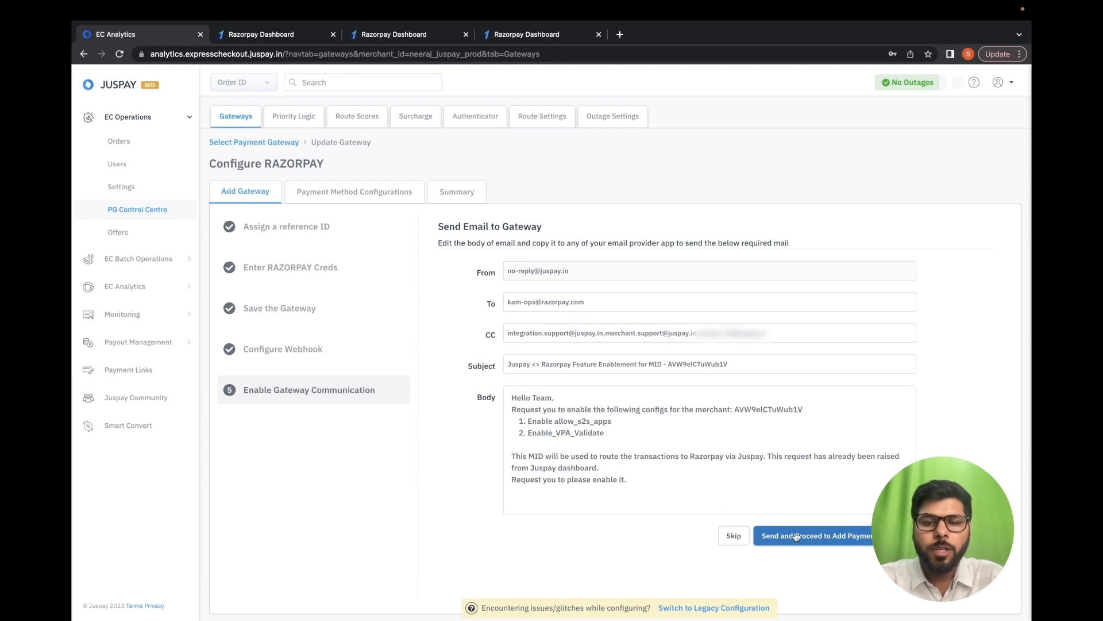
left_click(830, 543)
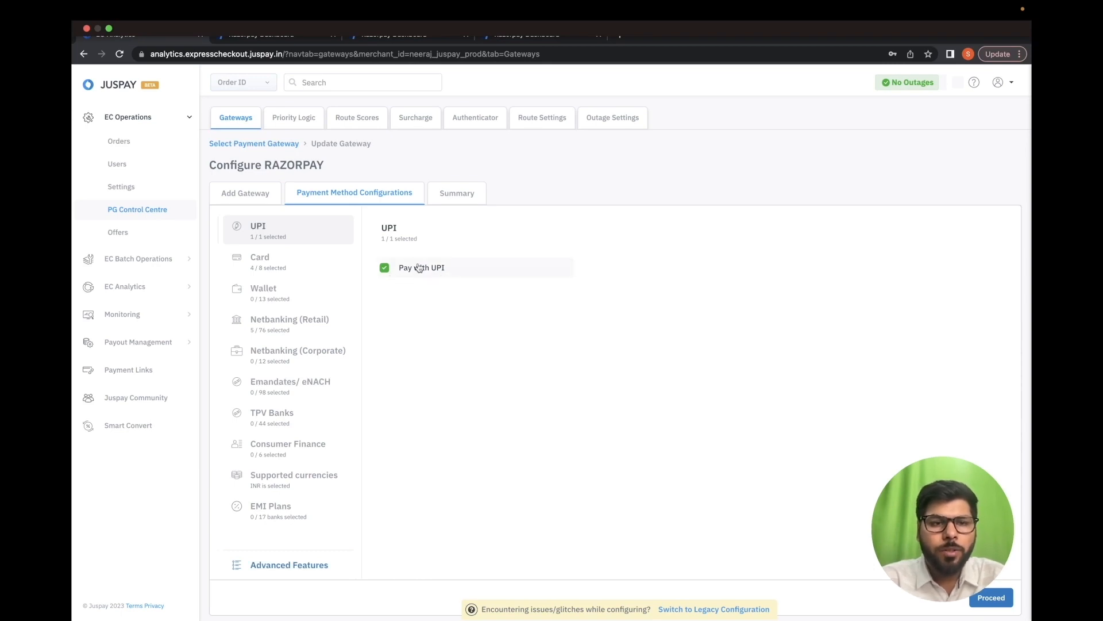
- Review the card networks and the advanced features in Razorpay's payment method configuration
left_click(273, 272)
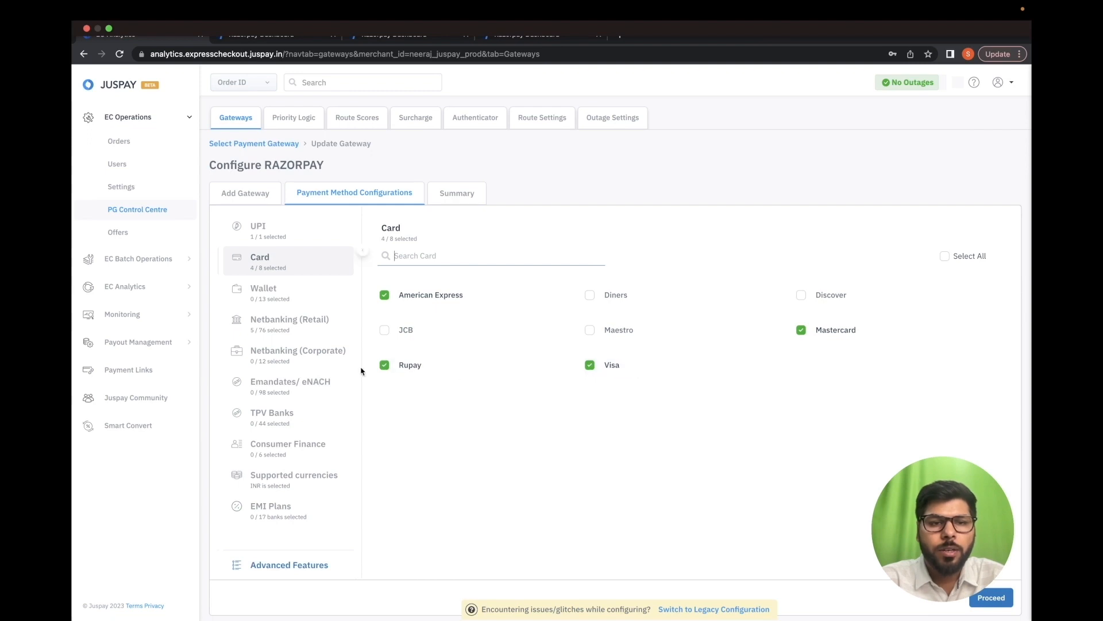
scroll(285, 400, "down", 1)
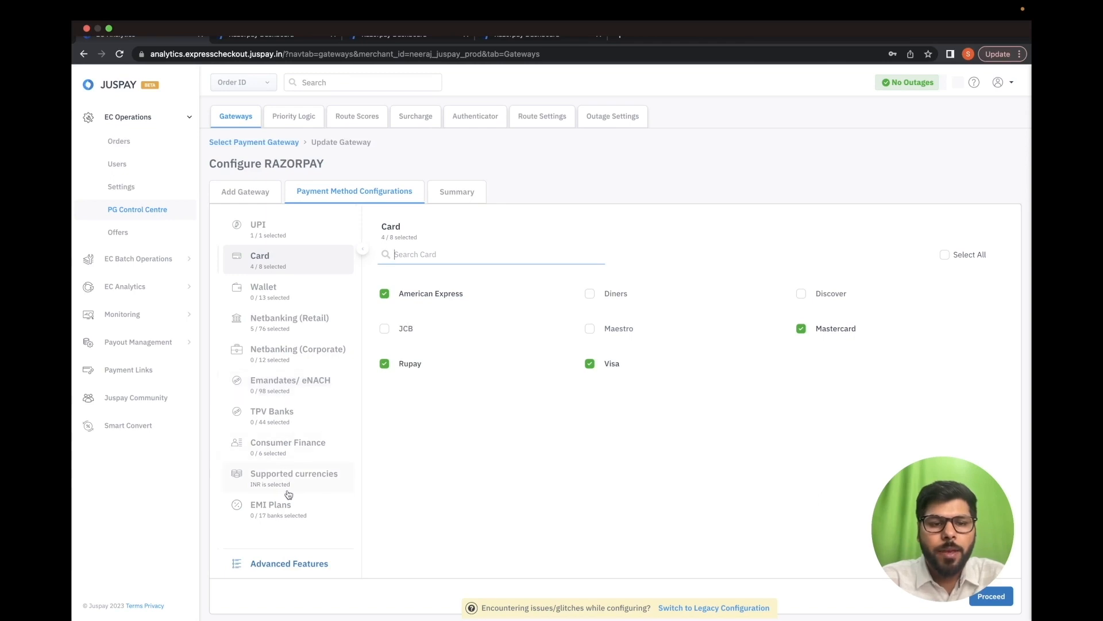
left_click(293, 563)
scroll(429, 475, "down", 3)
scroll(428, 473, "down", 2)
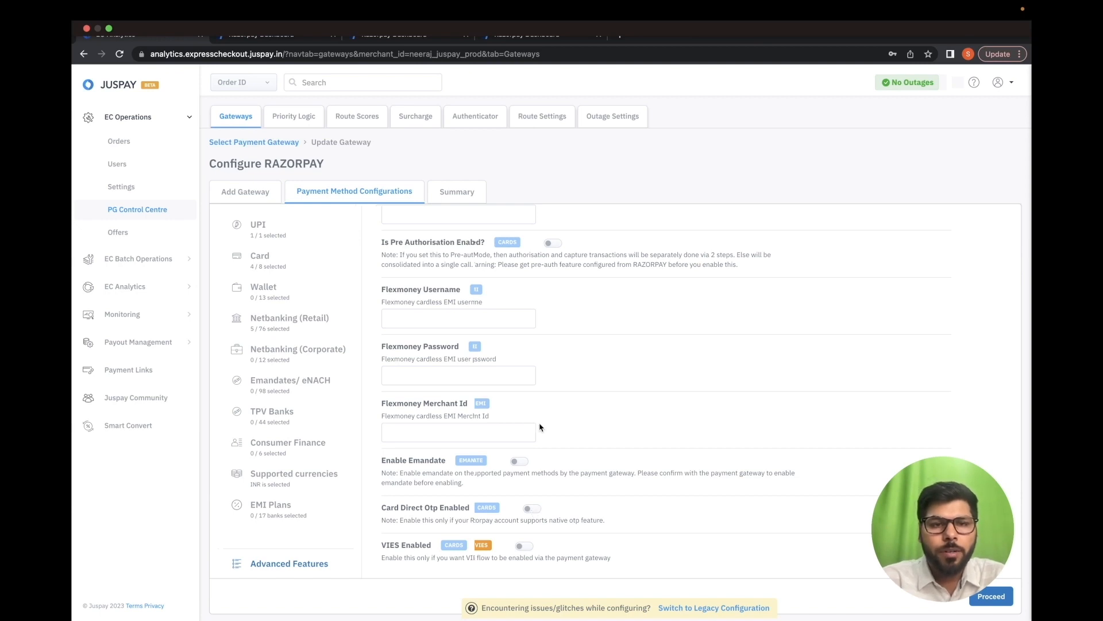
scroll(541, 427, "up", 3)
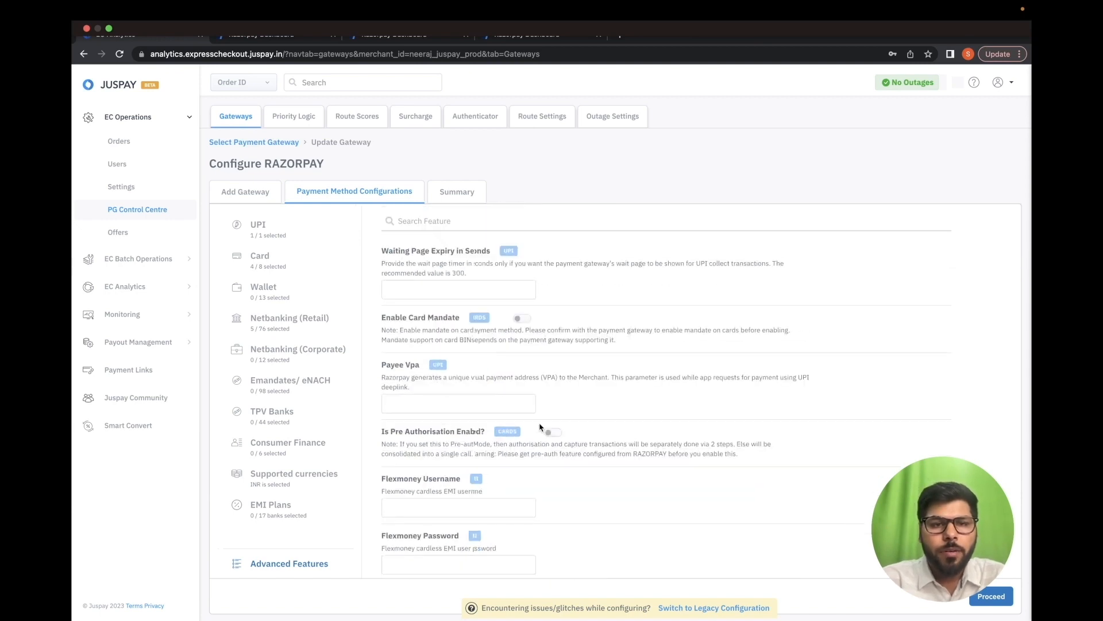
- Enable the Razorpay gateway with the selected payment methods, review its summary and finish the configuration
left_click(999, 604)
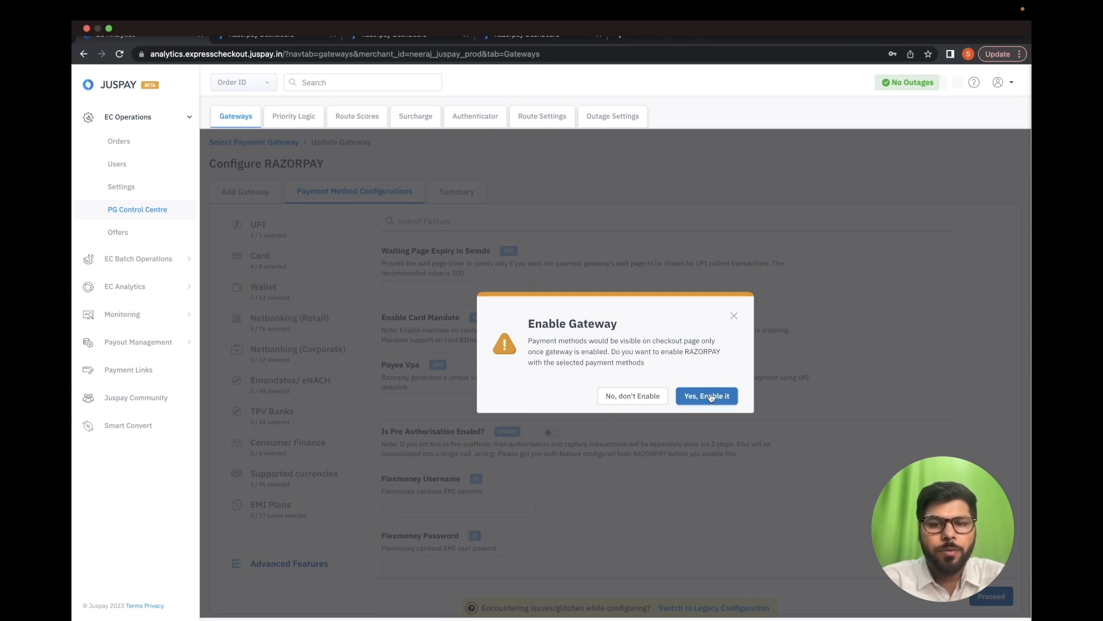
left_click(710, 398)
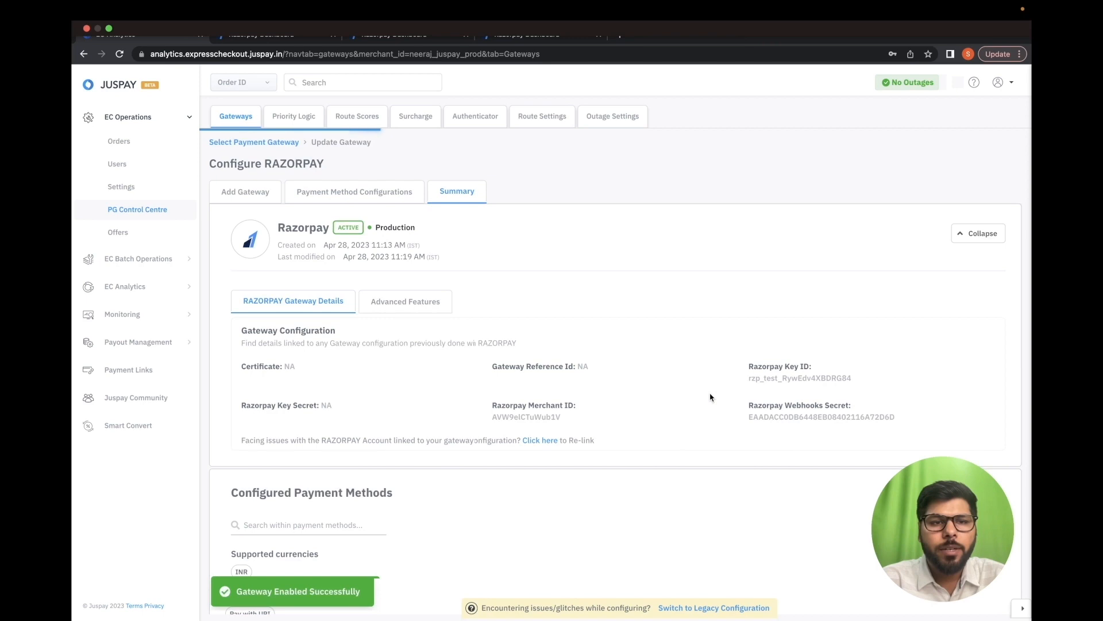
scroll(475, 440, "down", 5)
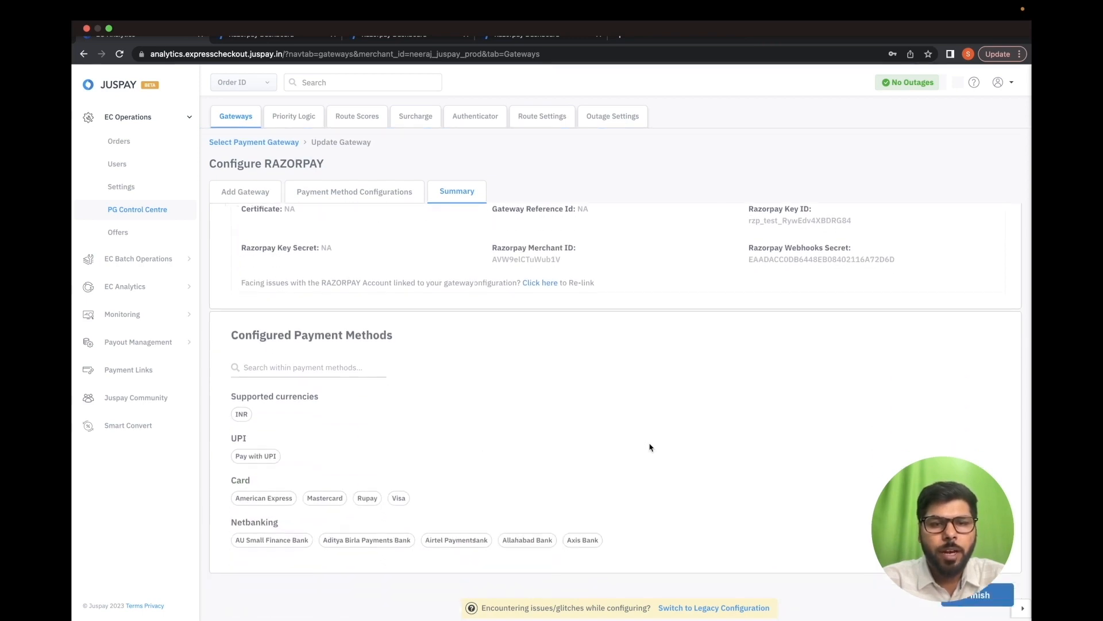
left_click(969, 601)
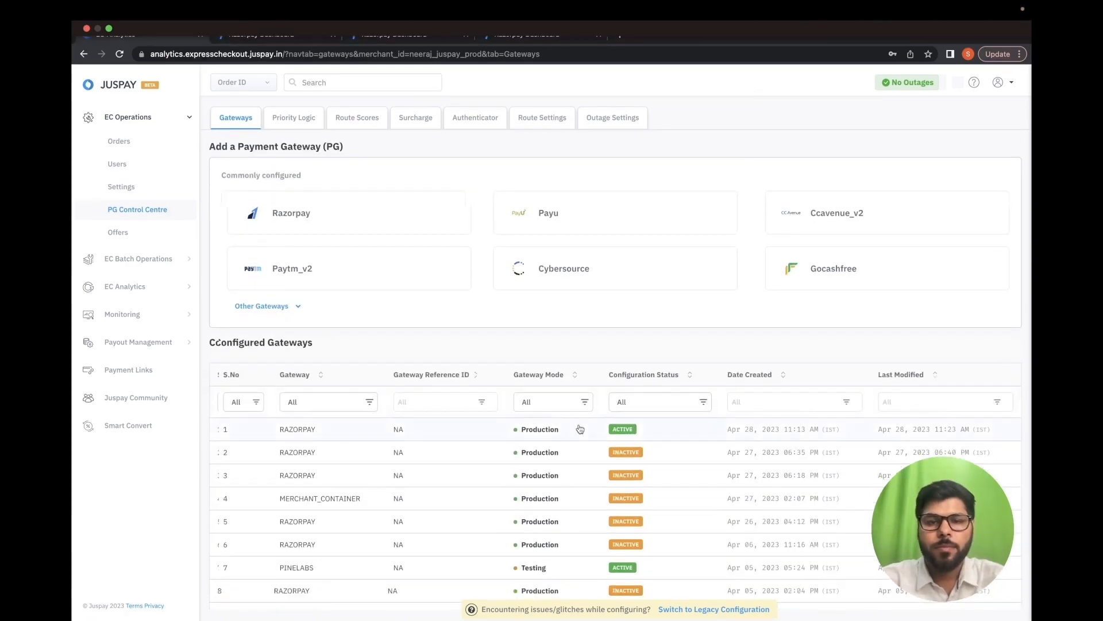